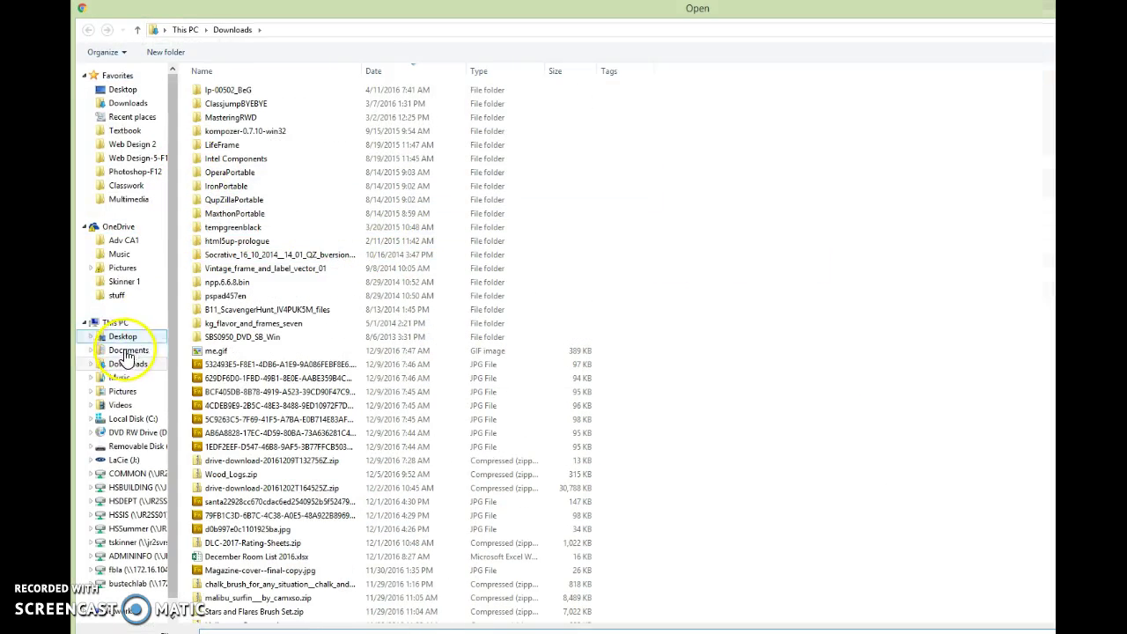
Browse the selfies in Pictures > Camera Roll to find one for the Santa hat.
left_click(123, 390)
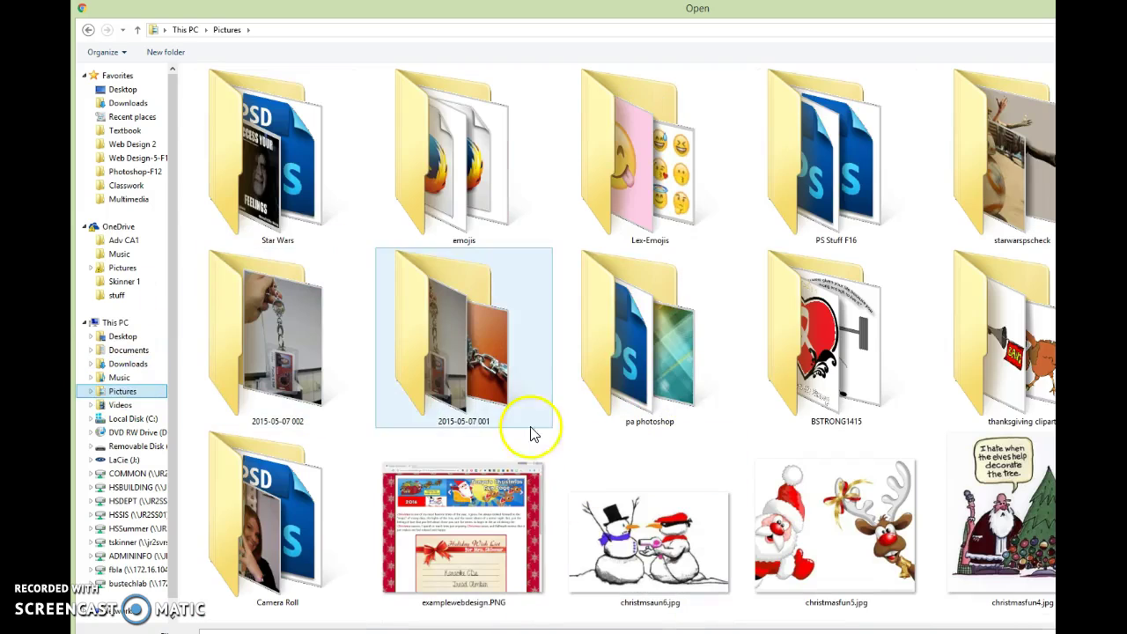
double_click(295, 510)
scroll(588, 509, "down", 1)
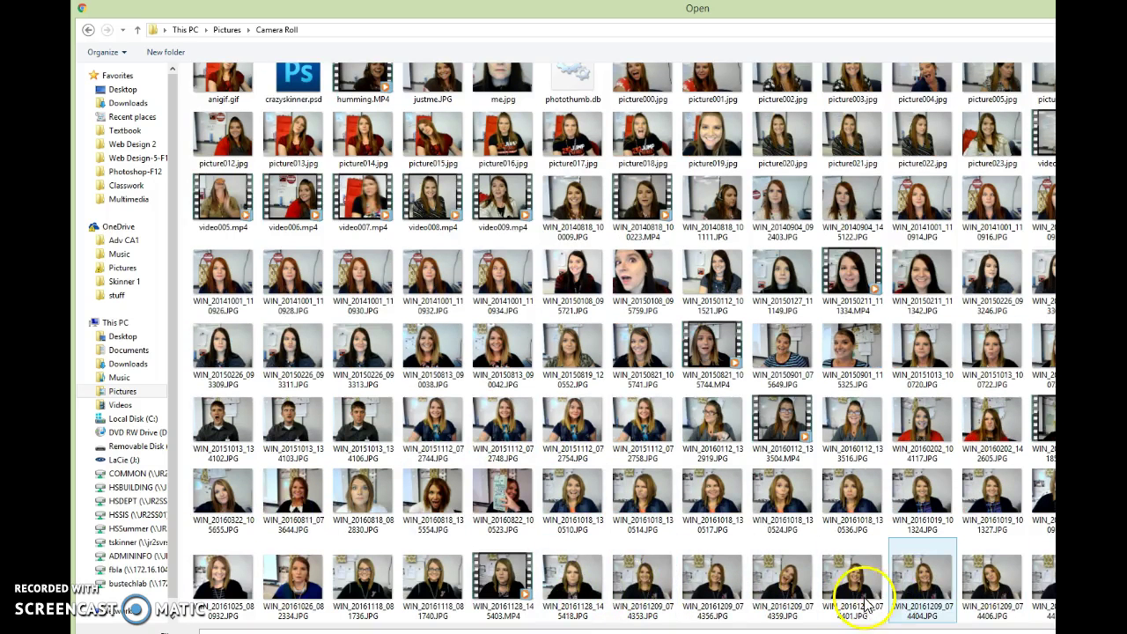
left_click(735, 603)
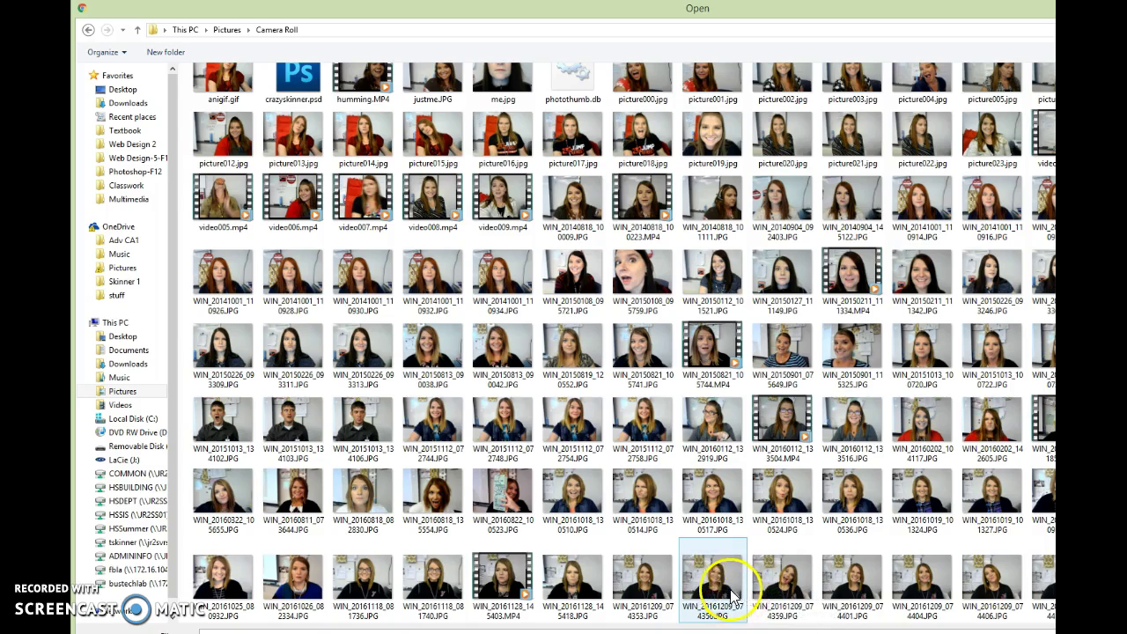
left_click(786, 591)
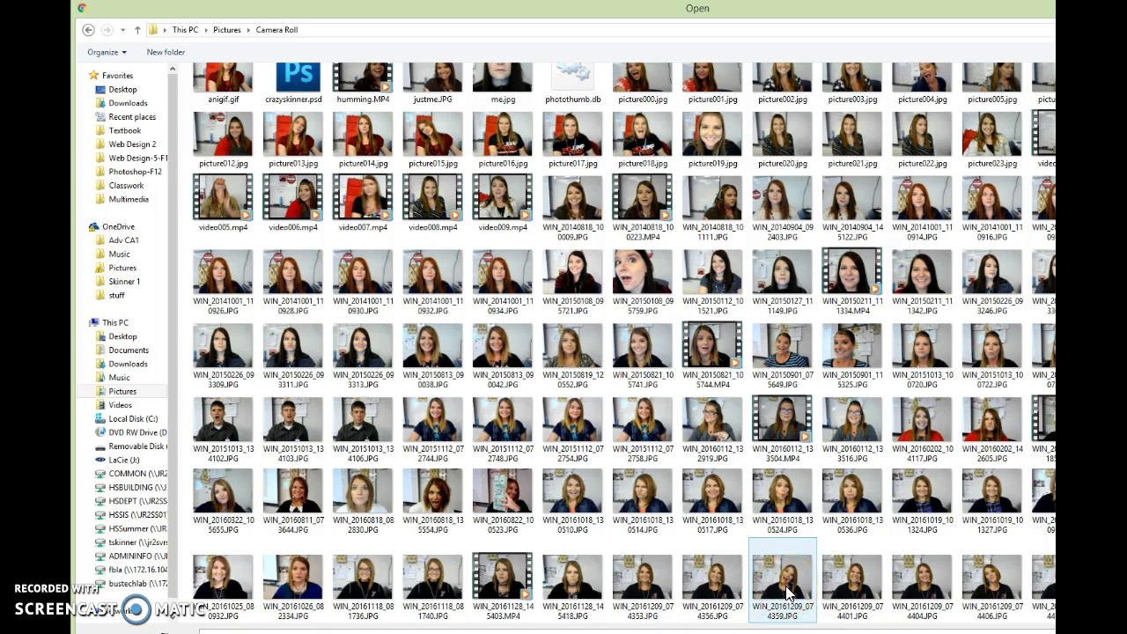
left_click(872, 596)
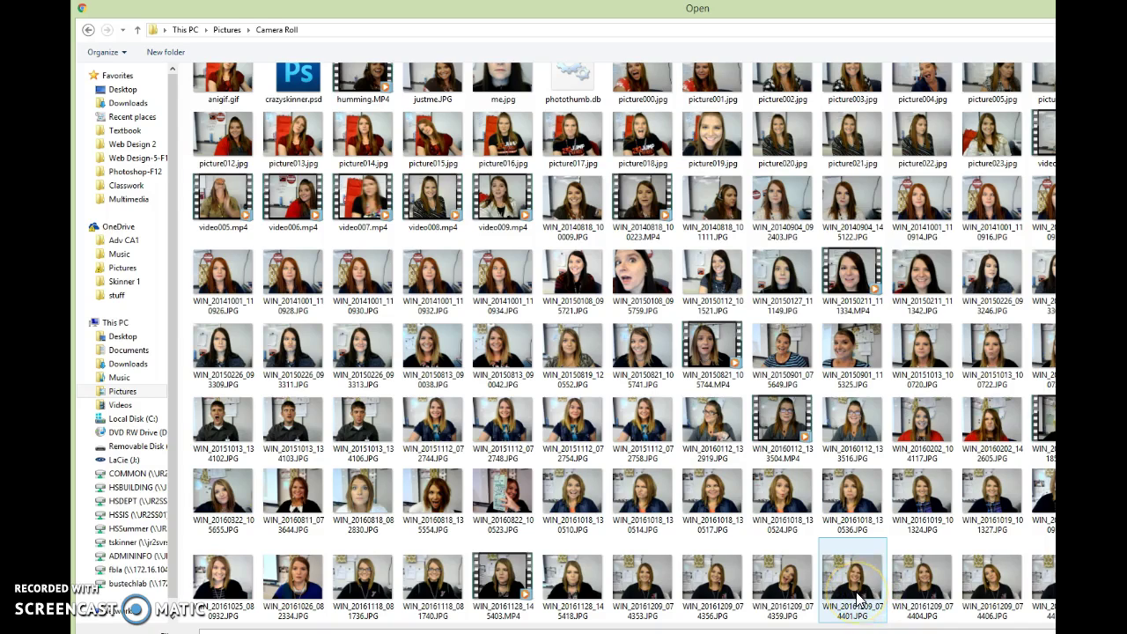
left_click(704, 597)
left_click(660, 583)
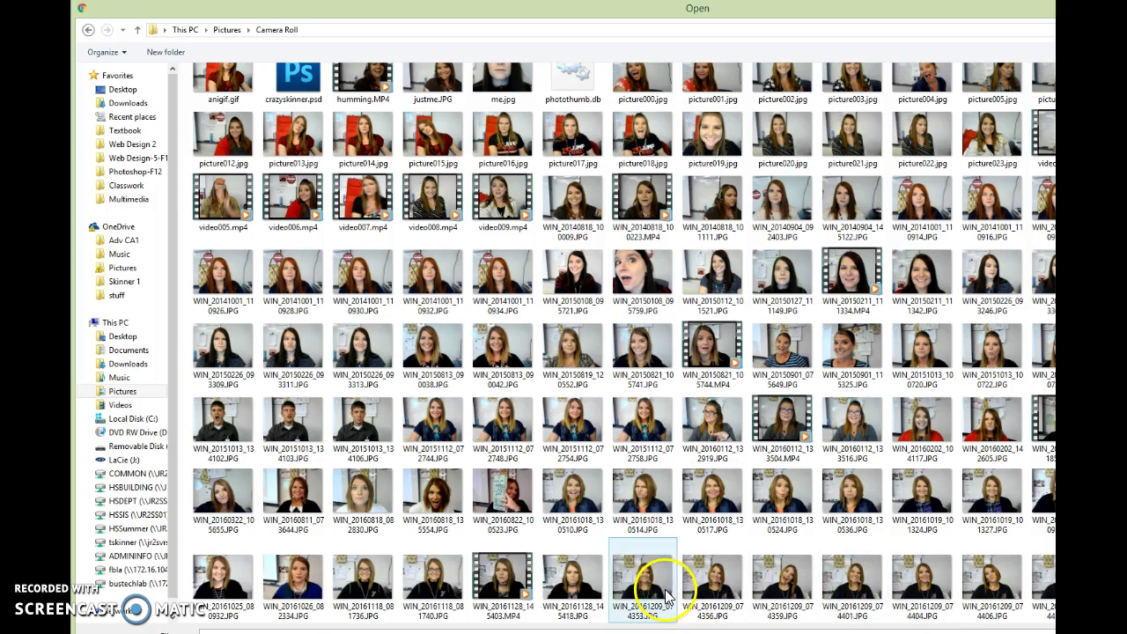
left_click(640, 539)
Upload the chosen selfie and download its red Santa-hat result as a .jpg.
left_click(647, 581)
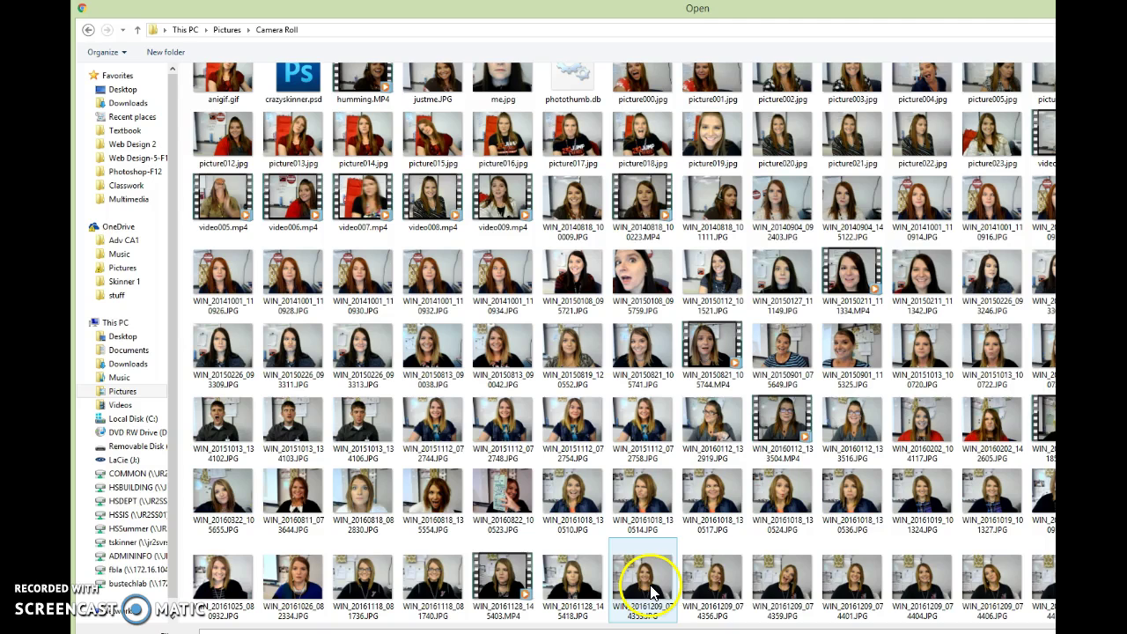
left_click(652, 592)
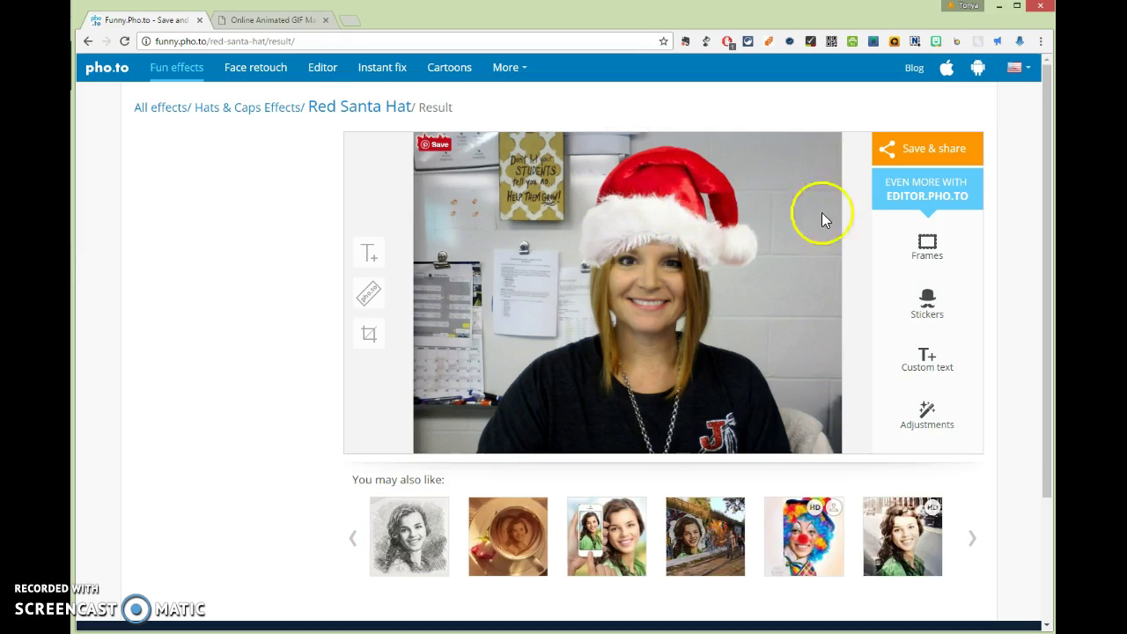
left_click(932, 154)
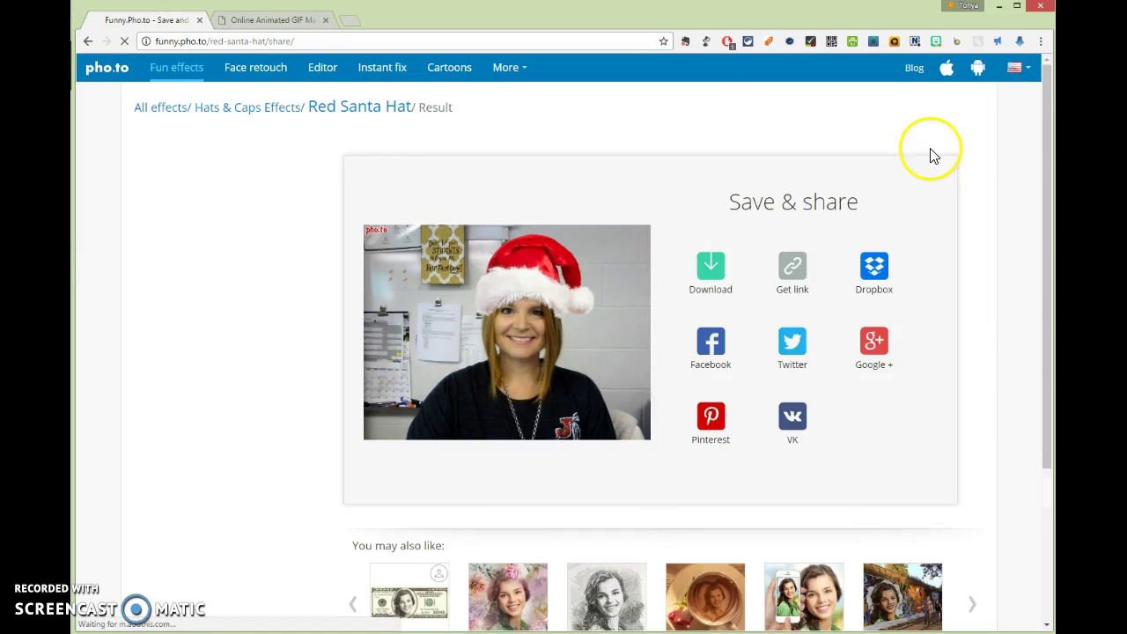
left_click(703, 276)
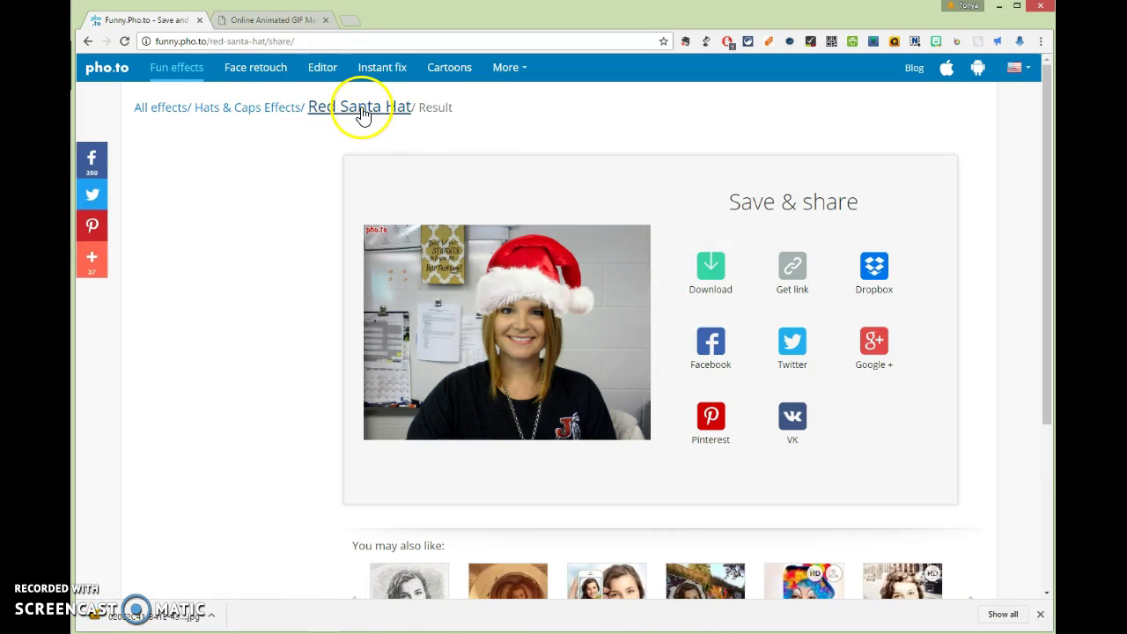
Upload a second Camera Roll selfie and download its Santa-hat version.
left_click(484, 267)
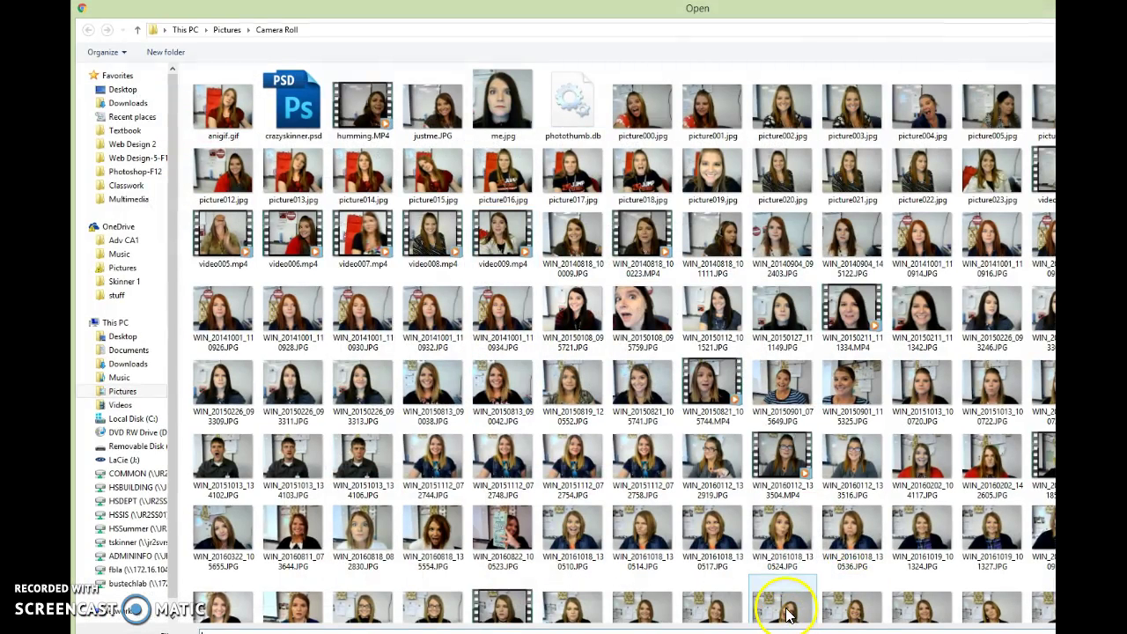
double_click(786, 610)
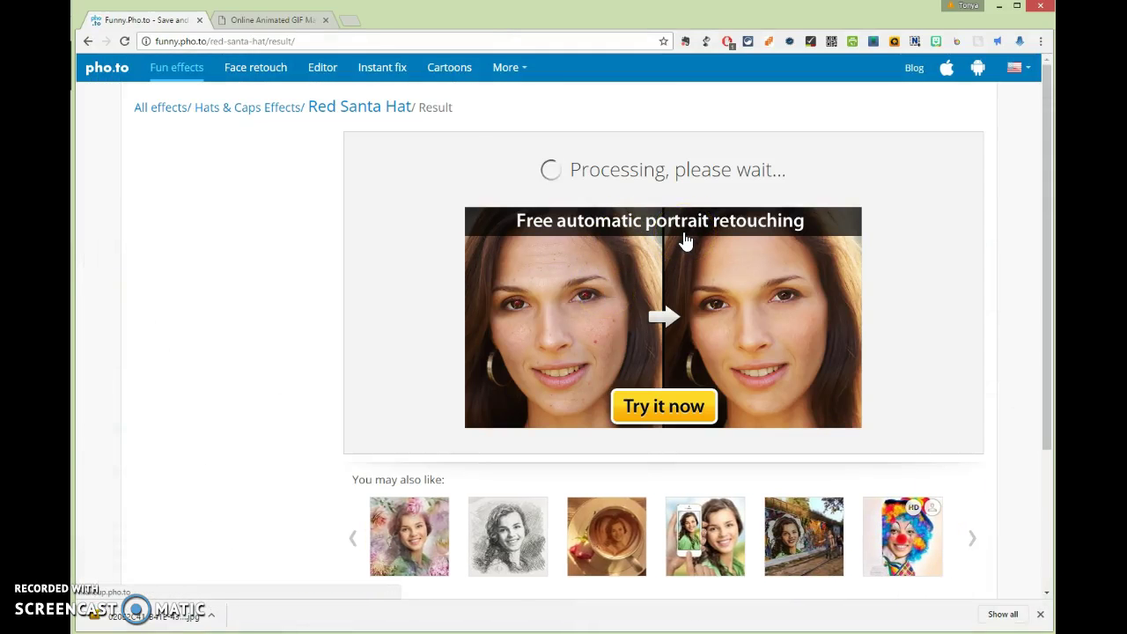
left_click(921, 149)
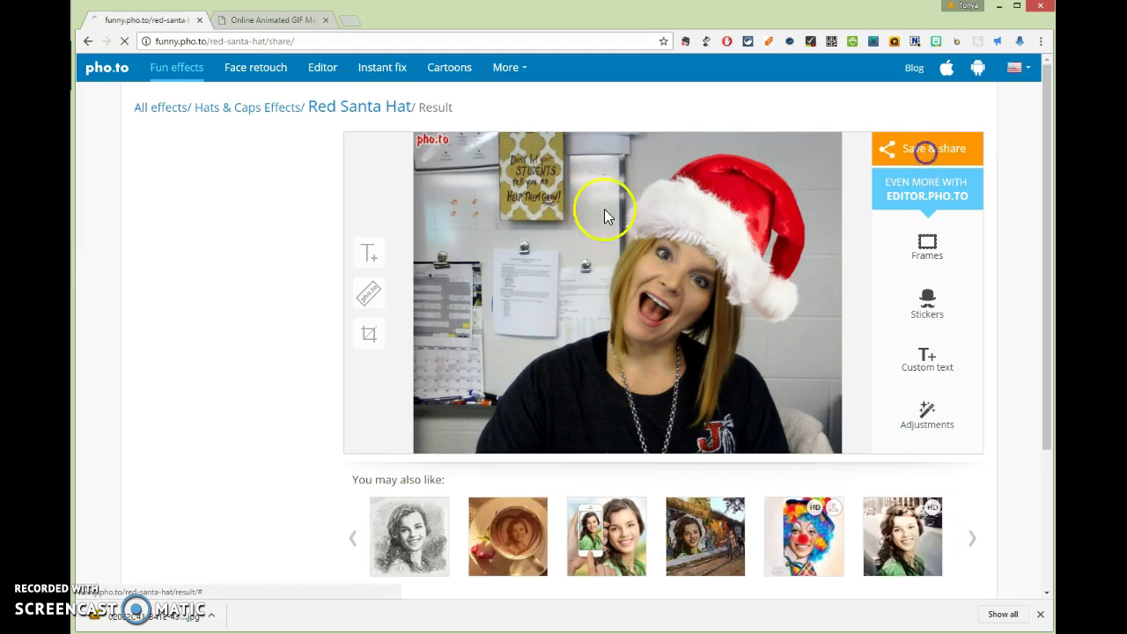
left_click(700, 273)
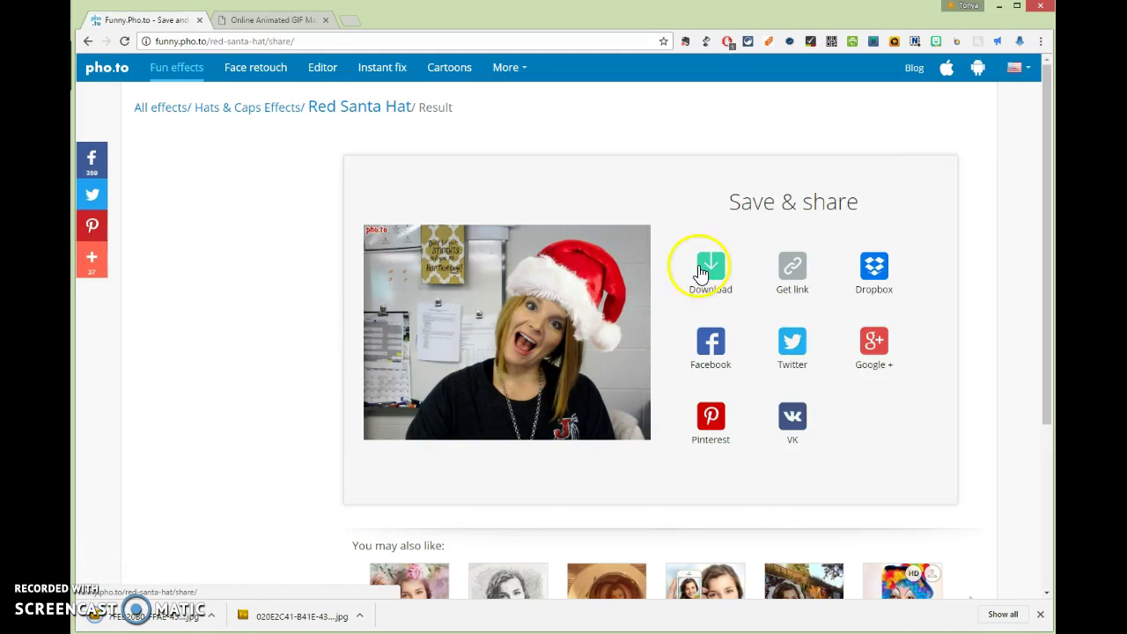
Upload a third Camera Roll selfie from the Red Santa Hat page and download its Santa-hat version.
left_click(362, 108)
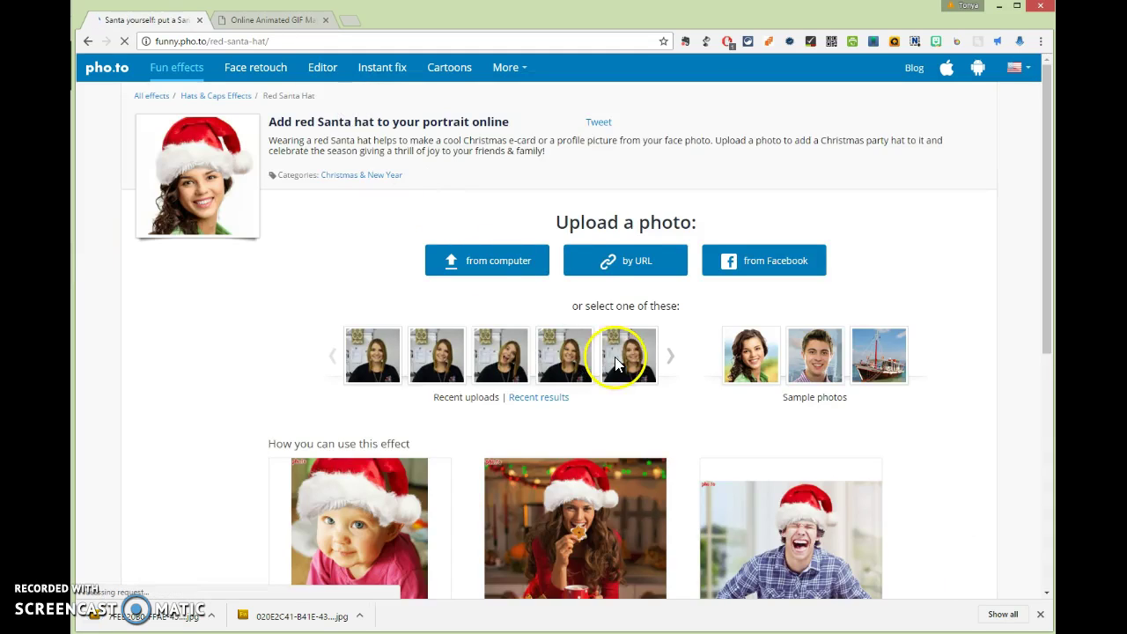
left_click(442, 263)
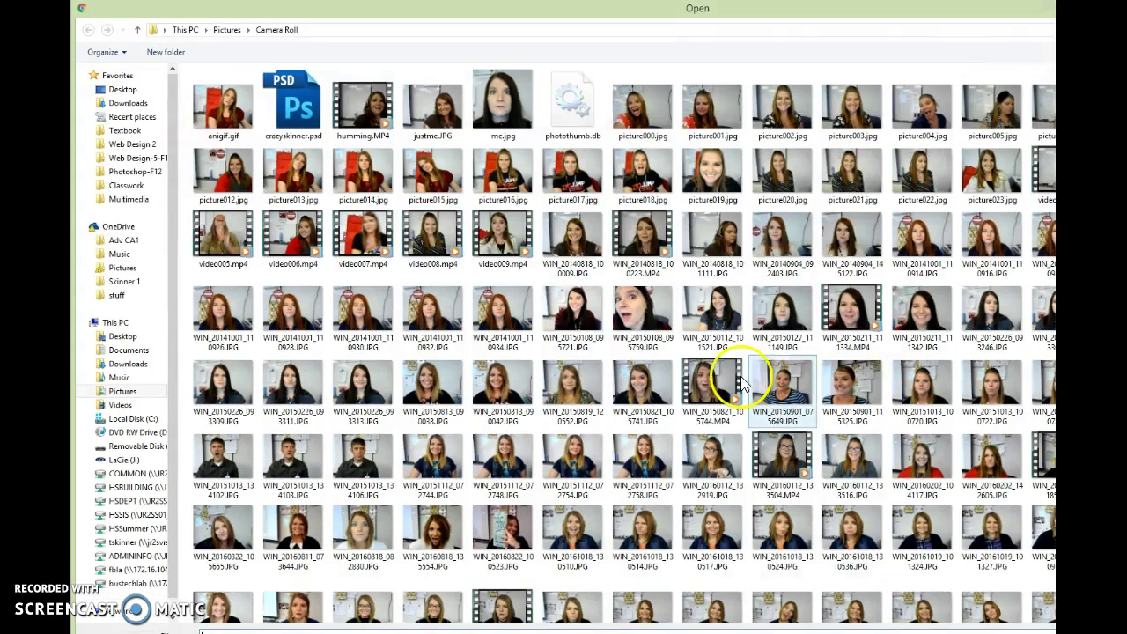
left_click(856, 605)
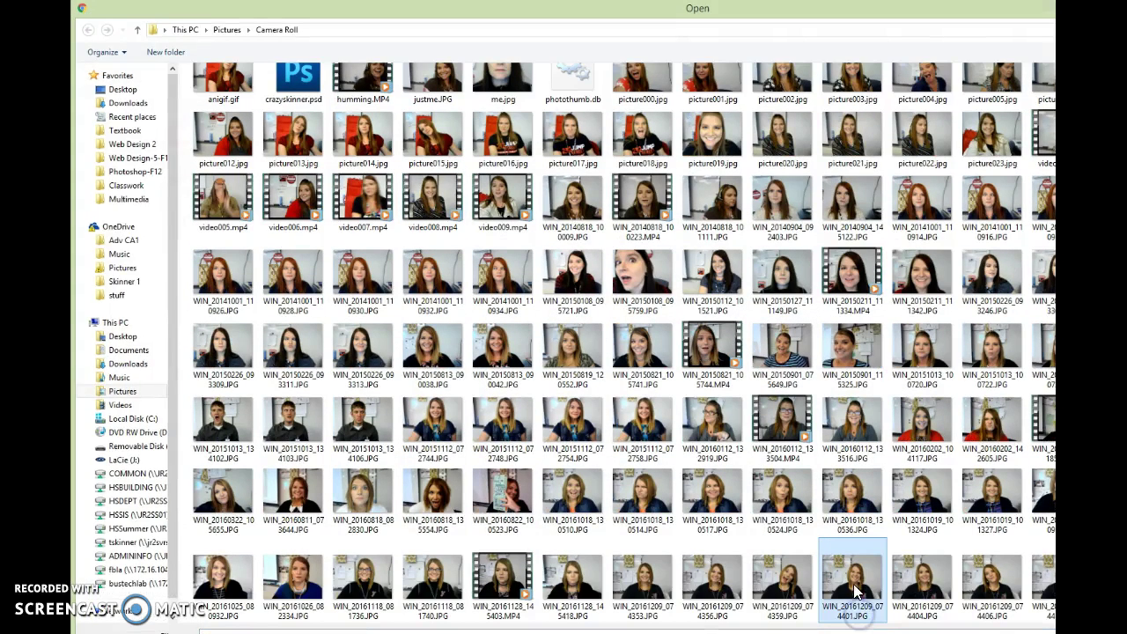
double_click(854, 585)
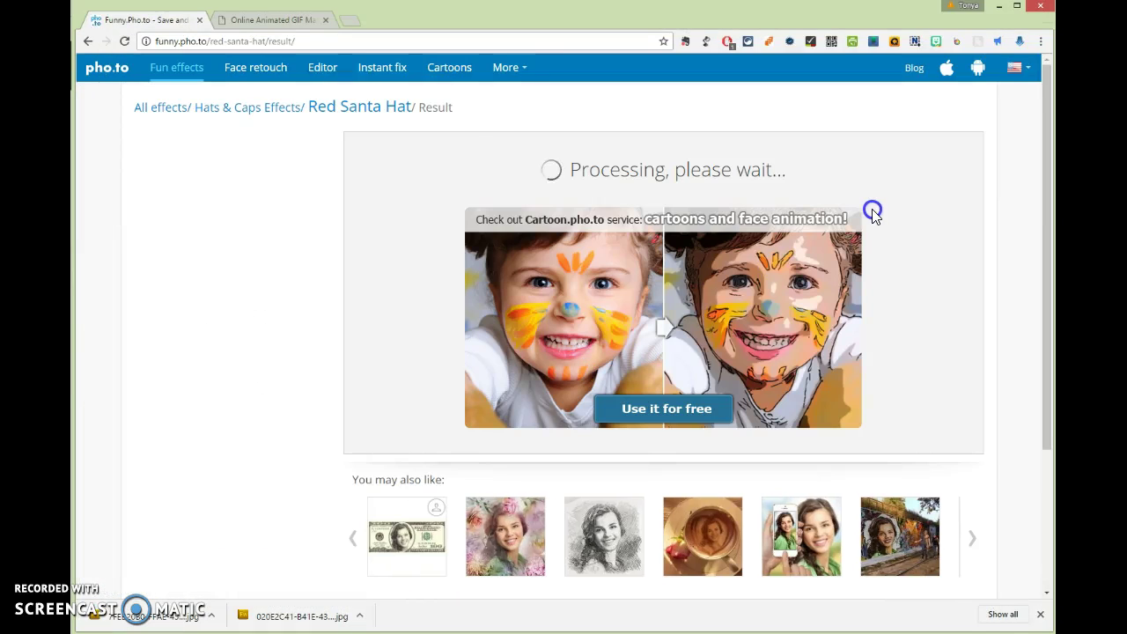
left_click(907, 150)
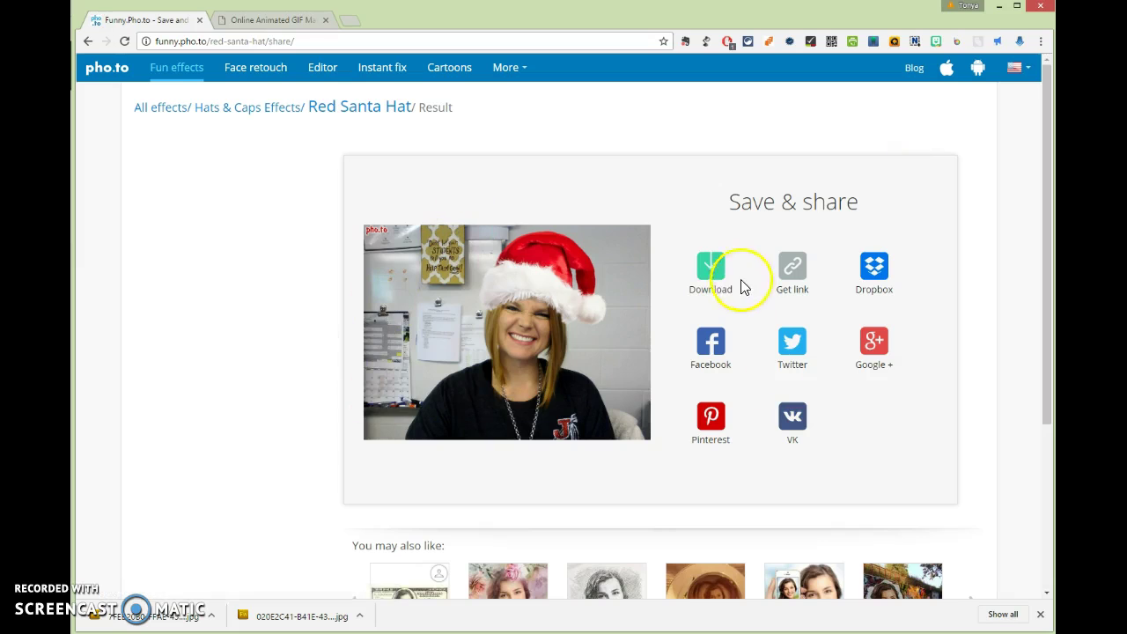
left_click(712, 270)
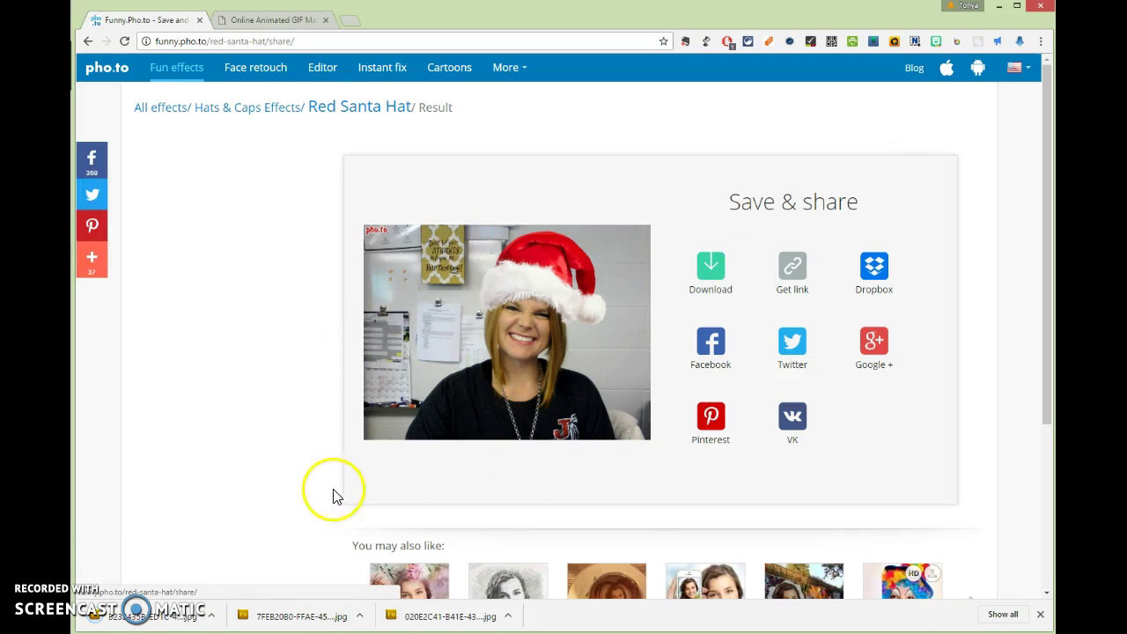
Give a fourth Camera Roll selfie the red Santa hat and download the result.
left_click(358, 107)
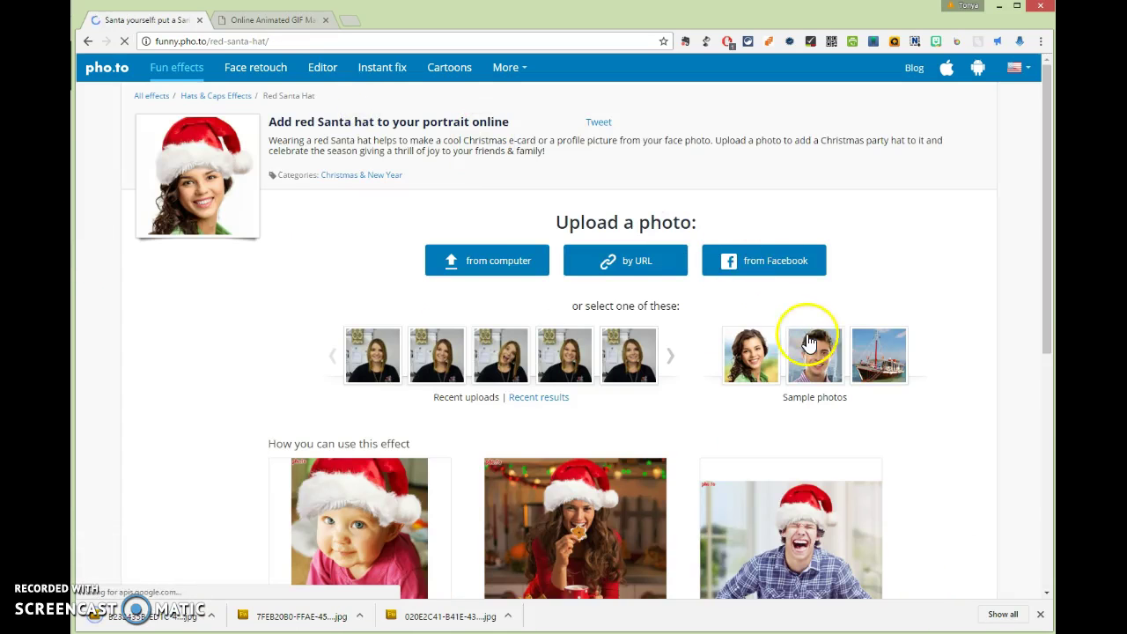
left_click(511, 262)
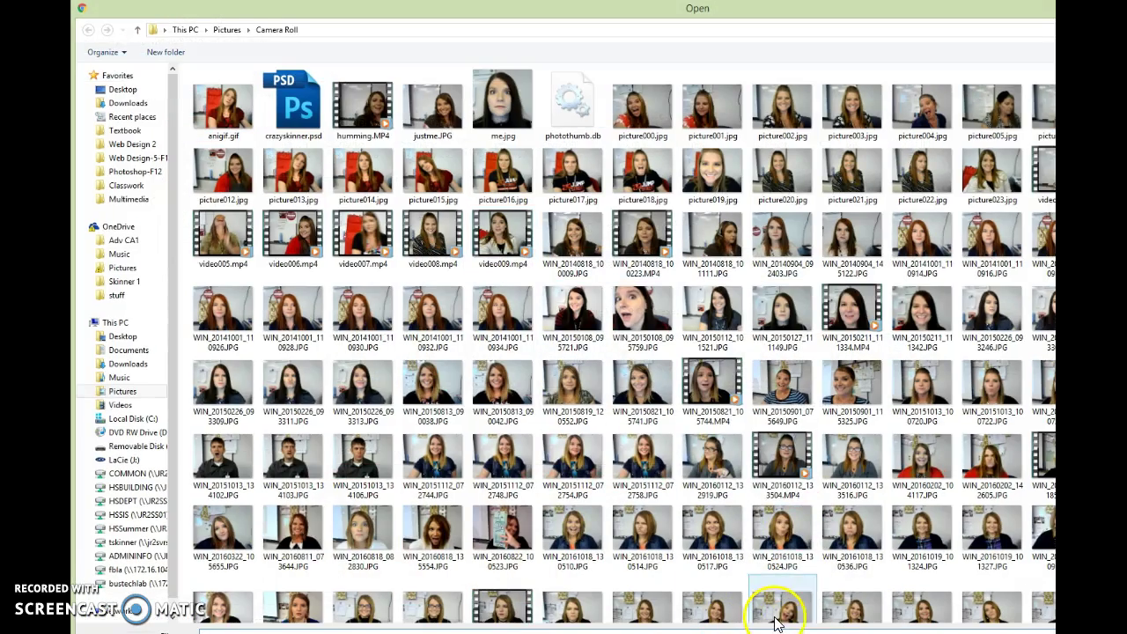
left_click(993, 614)
double_click(993, 582)
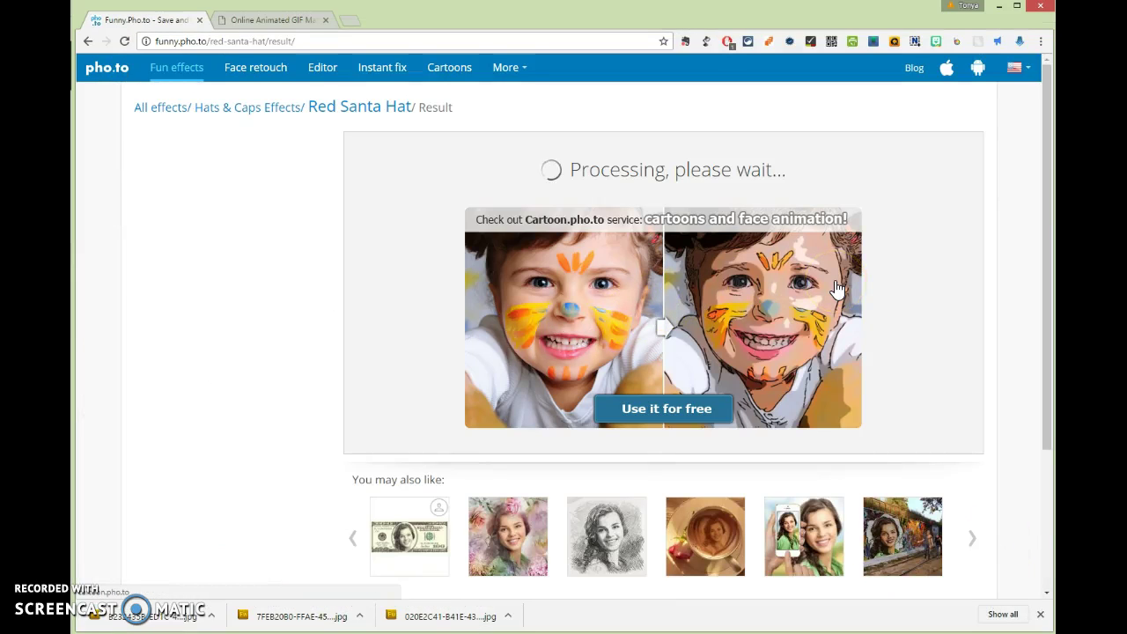
left_click(966, 171)
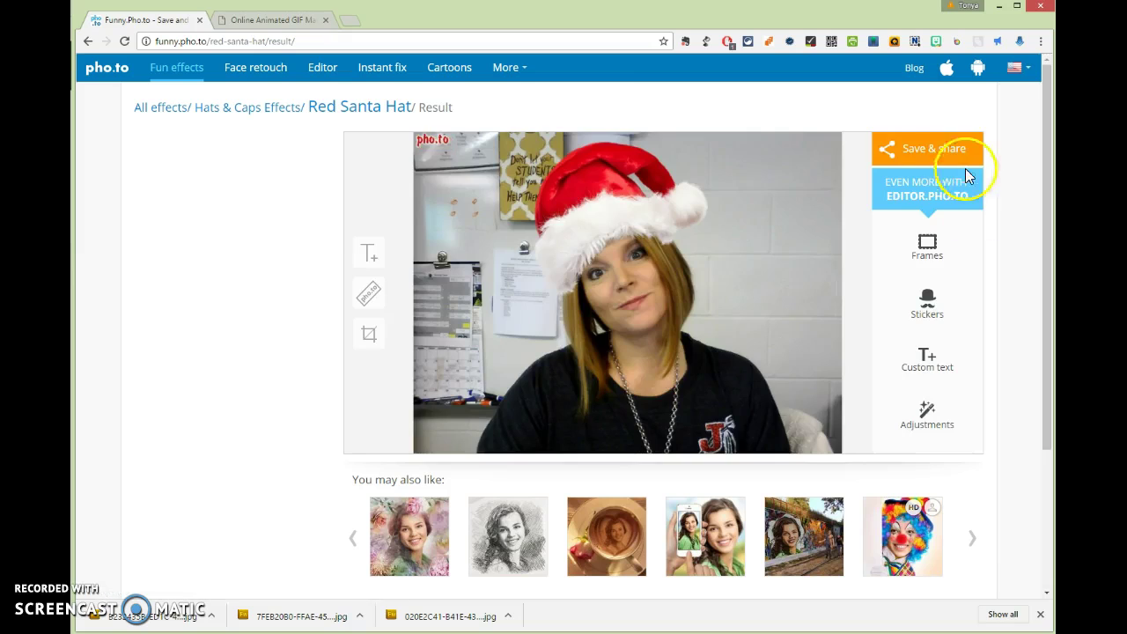
left_click(720, 282)
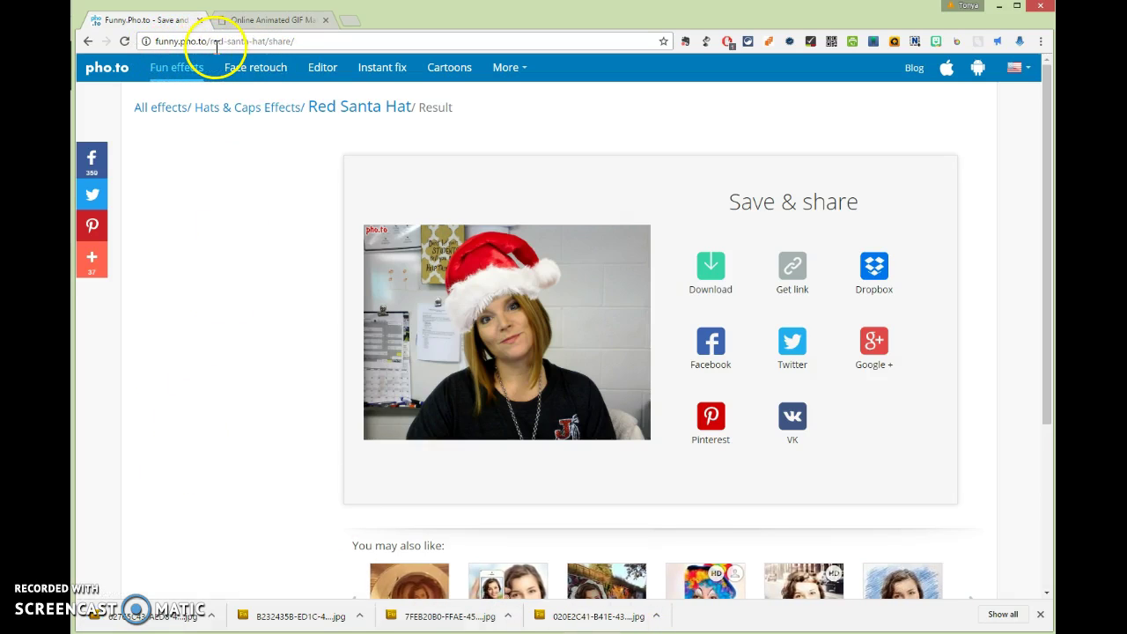
On the GIF maker, choose images and select the four Santa-hat JPGs in Downloads.
left_click(262, 20)
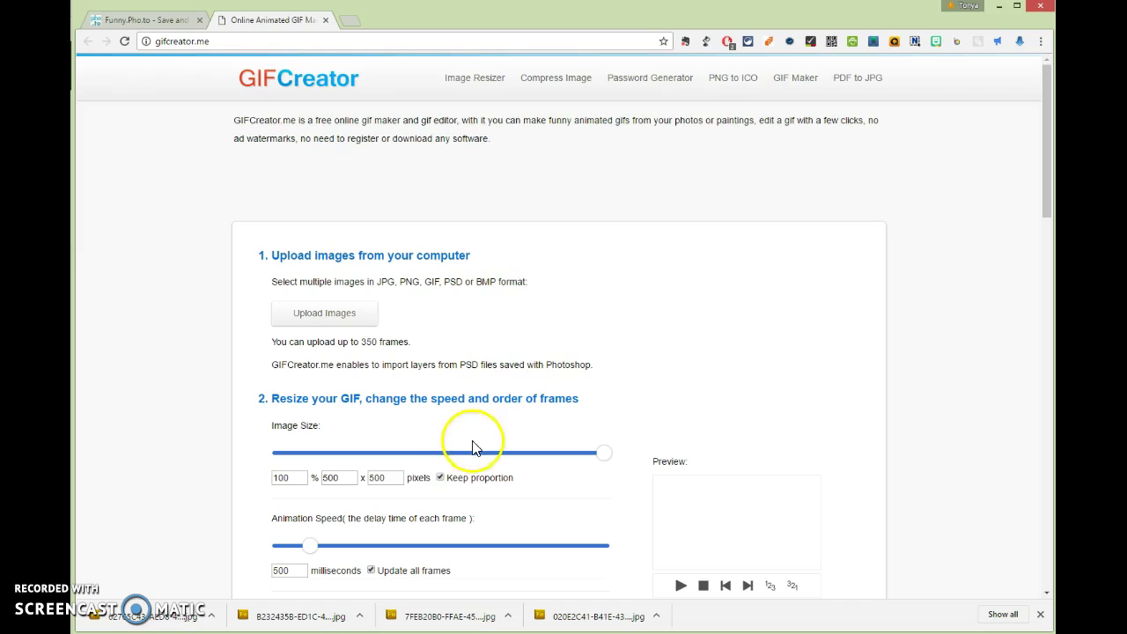
left_click(317, 315)
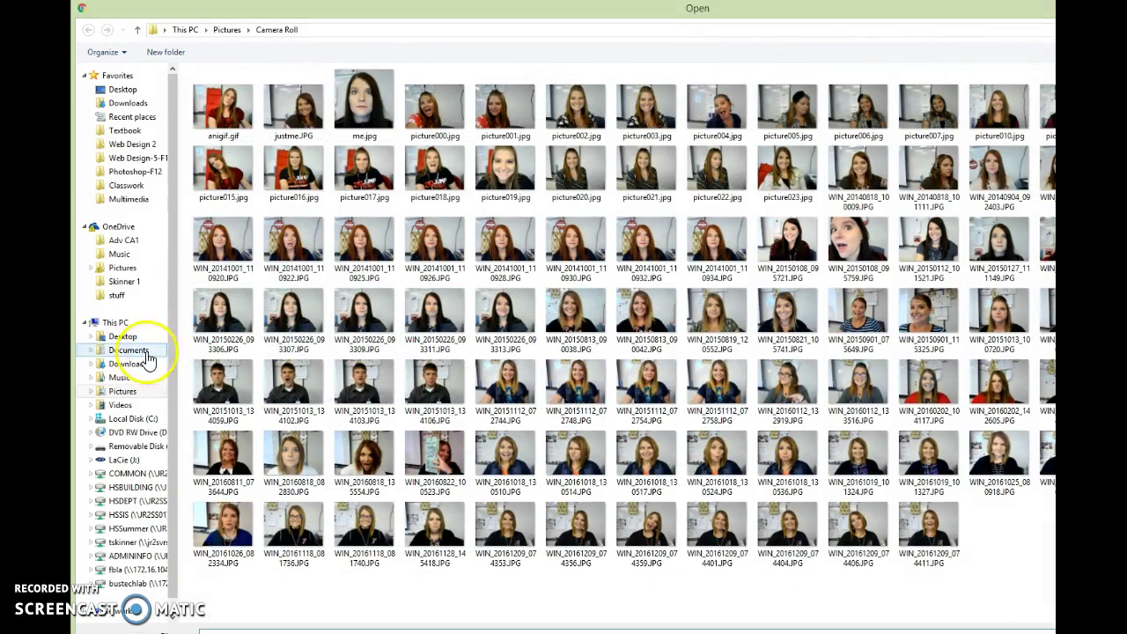
left_click(122, 364)
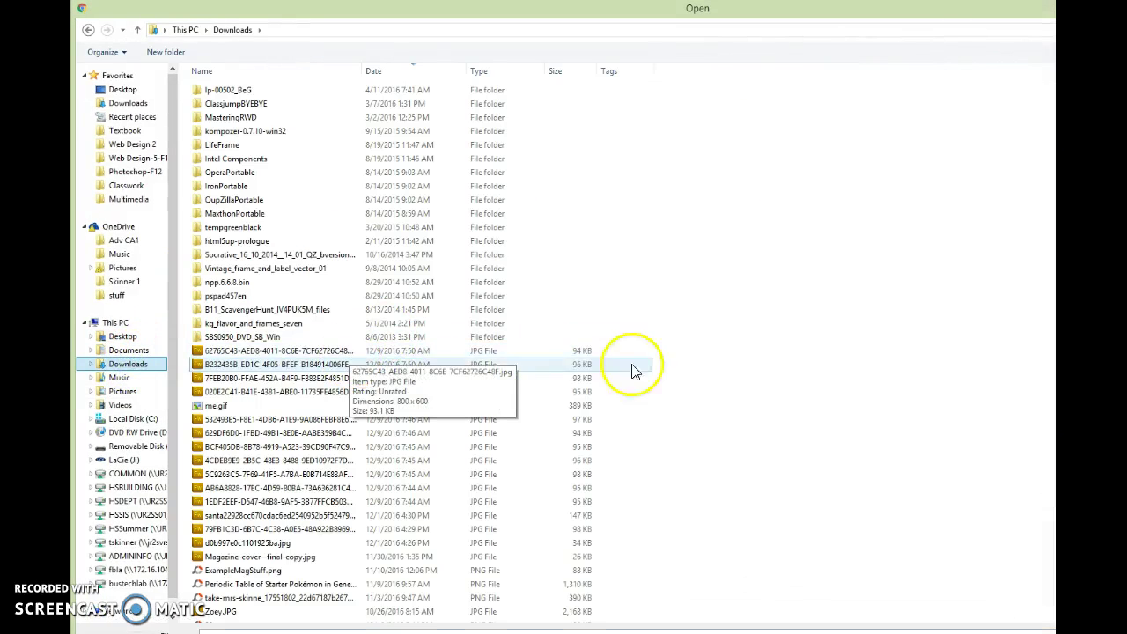
left_click(280, 367)
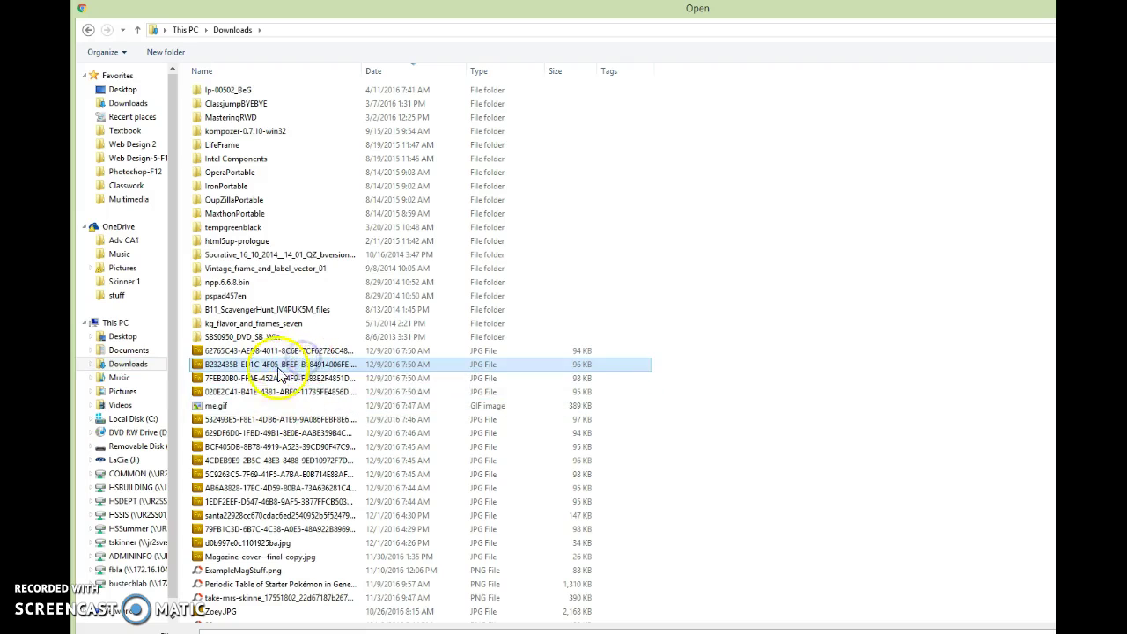
left_click(262, 350, "ctrl")
left_click(274, 392, "shift")
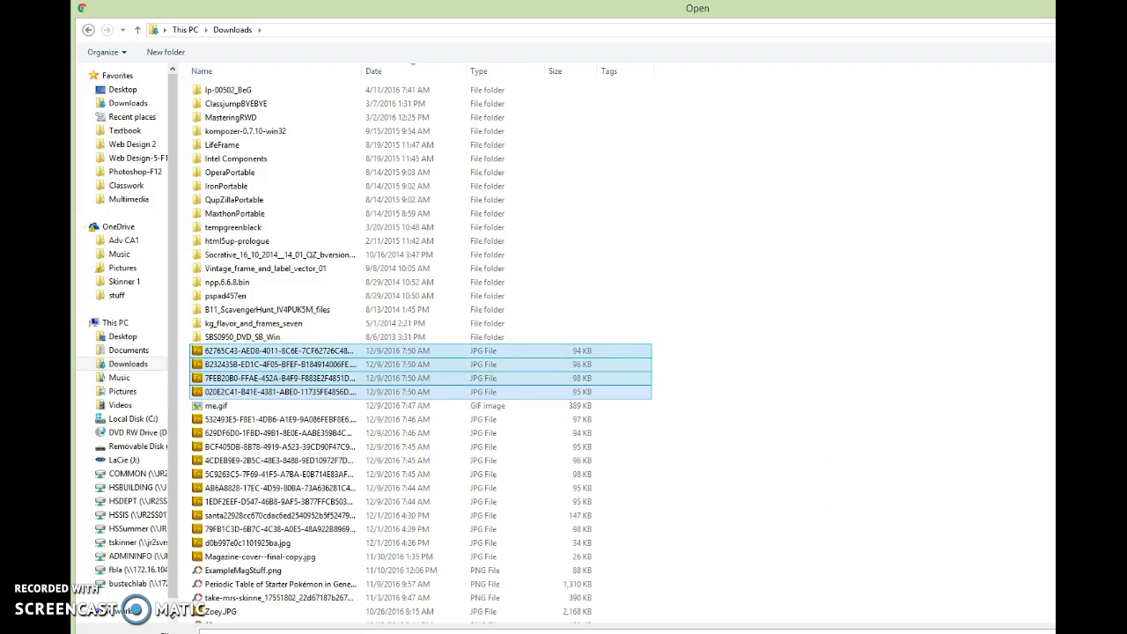
Upload the four selected JPGs as frames and resize the GIF to 320 x 240.
key("Return")
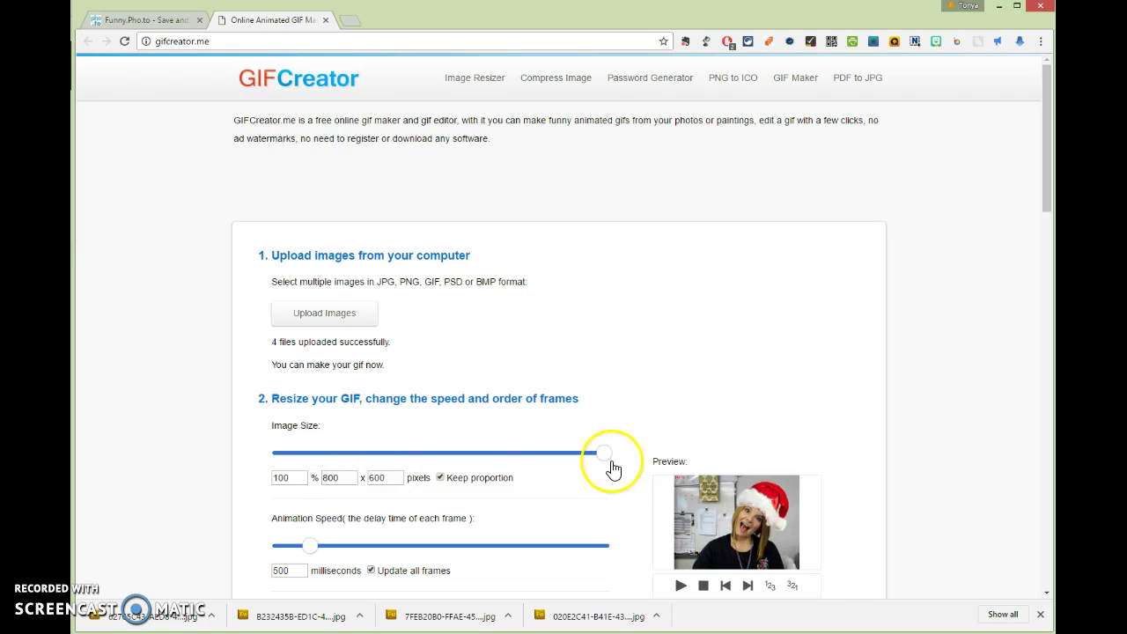
left_click_drag(609, 464, 412, 455)
left_click(378, 478)
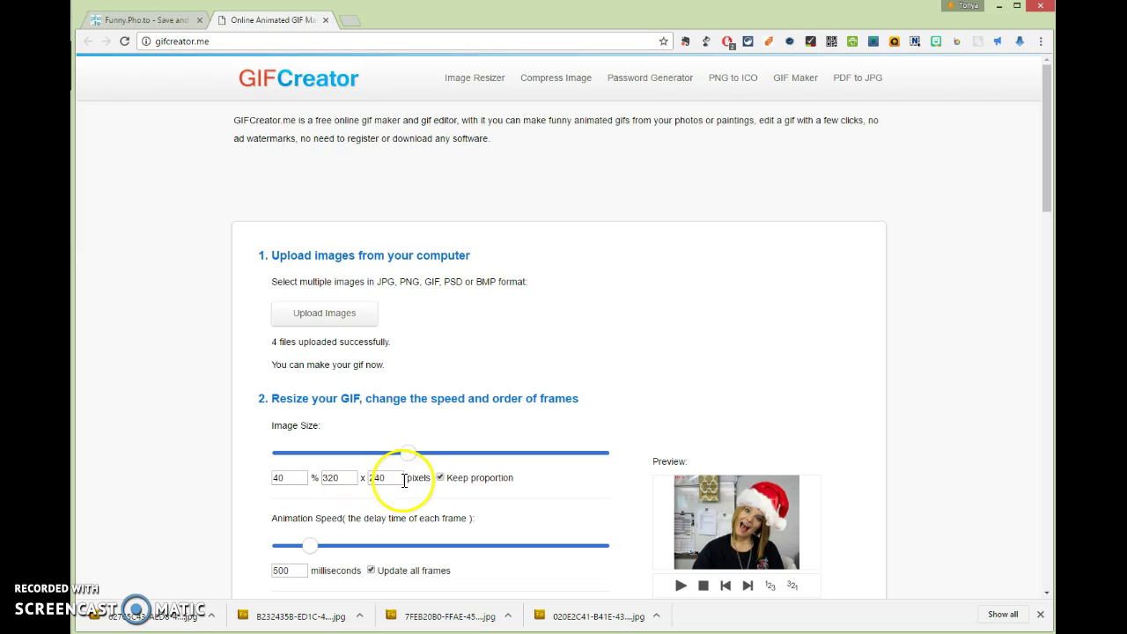
scroll(540, 523, "down", 2)
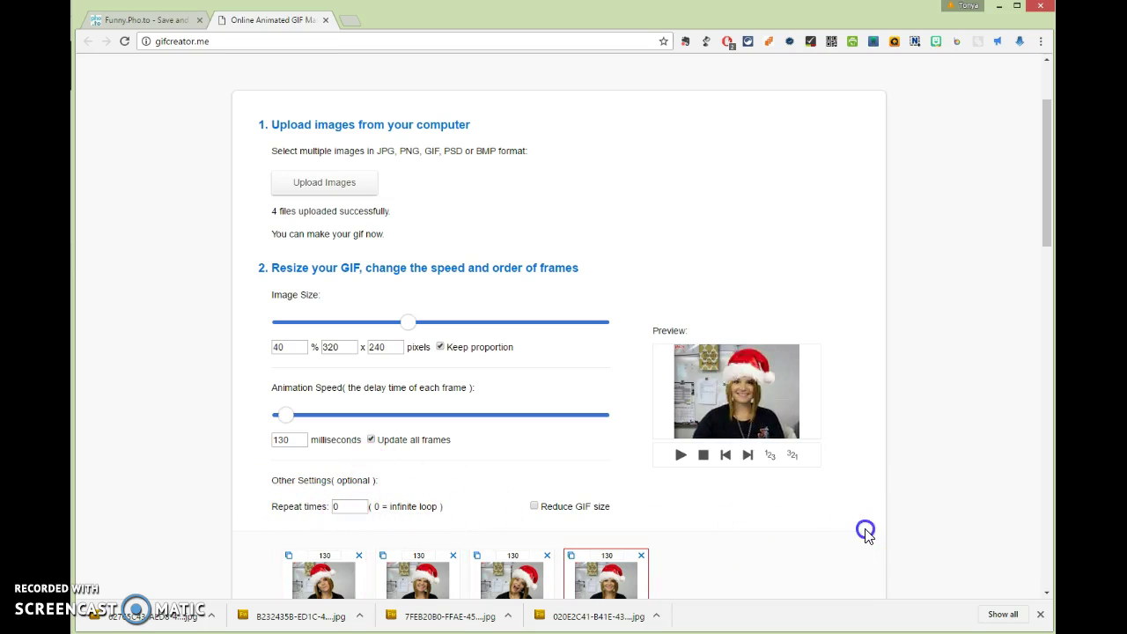
Create the four-frame Santa-hat animation, download the GIF and preview it in its own tab.
scroll(865, 532, "down", 4)
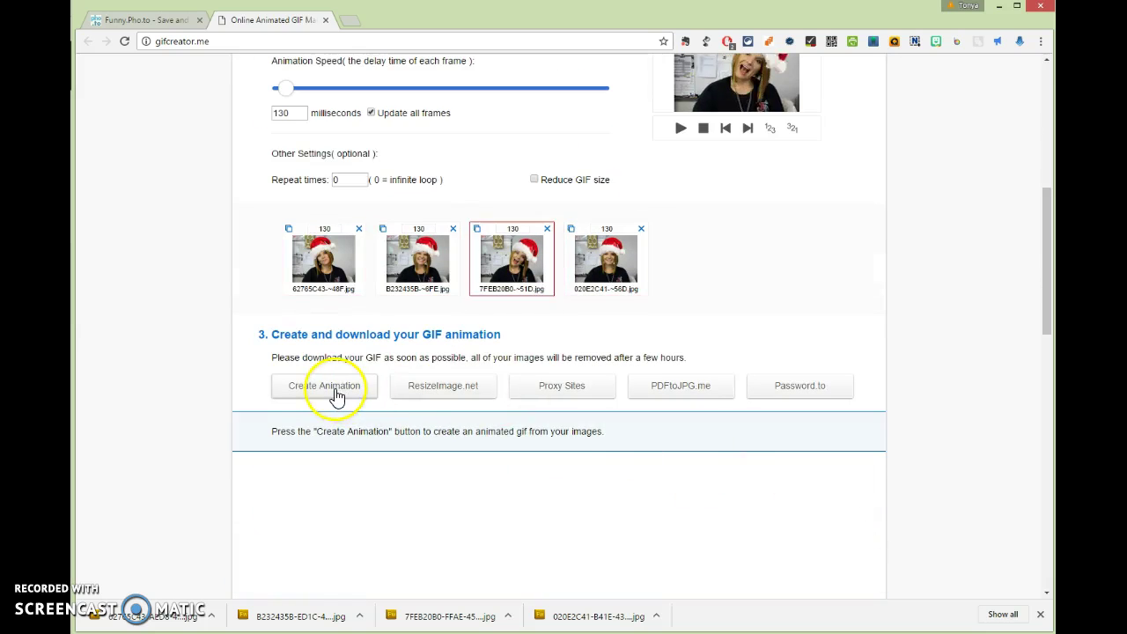
left_click(335, 394)
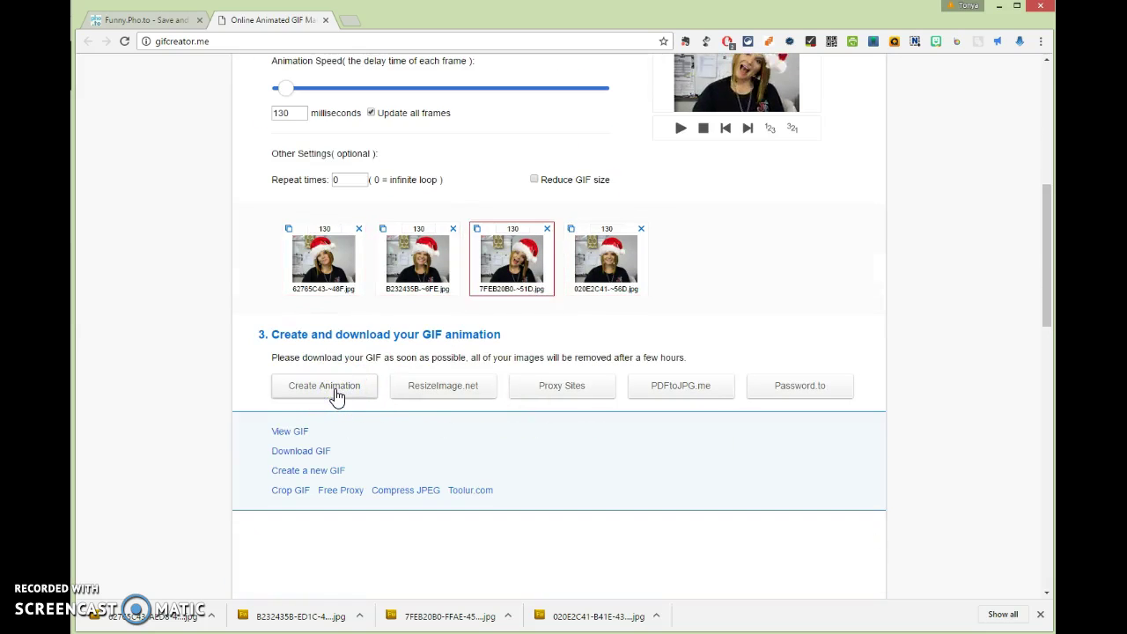
left_click(573, 420)
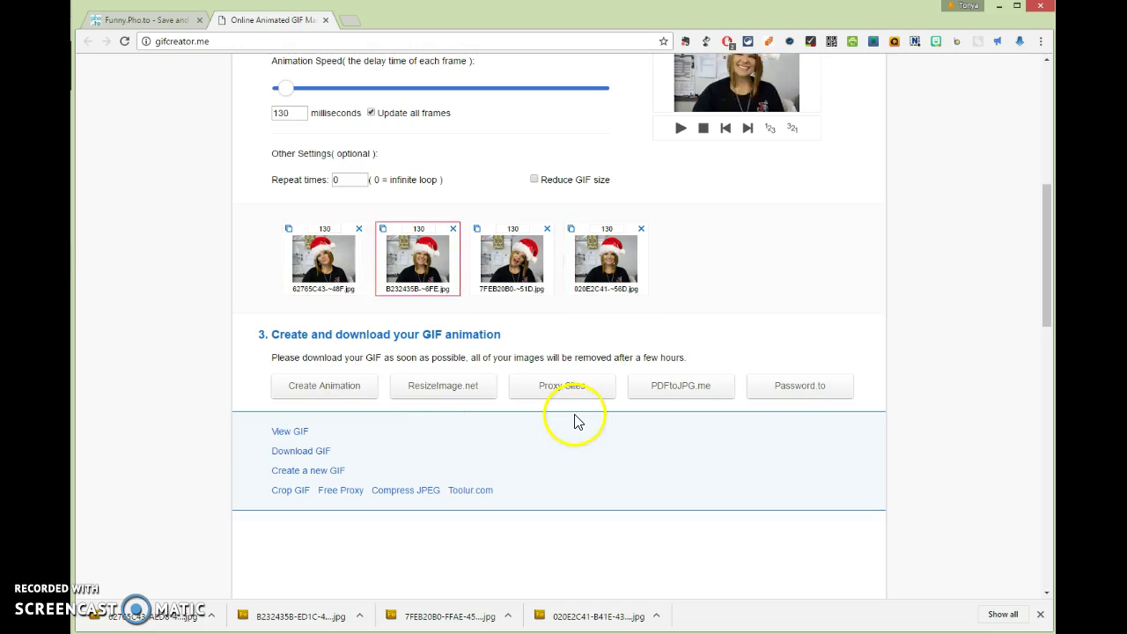
left_click(322, 391)
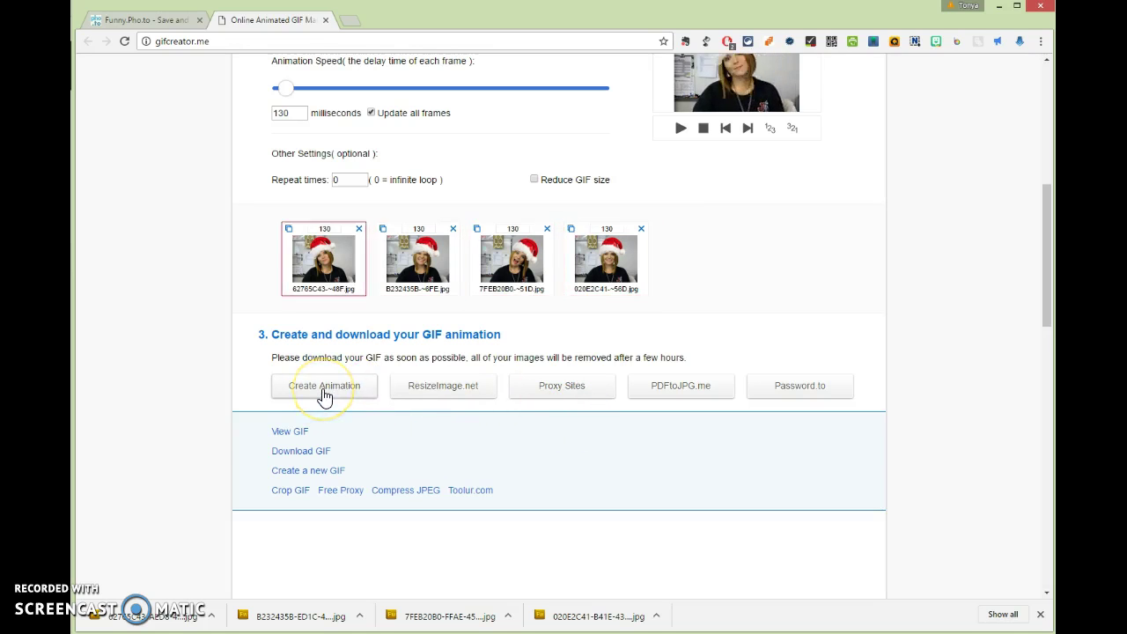
left_click(318, 393)
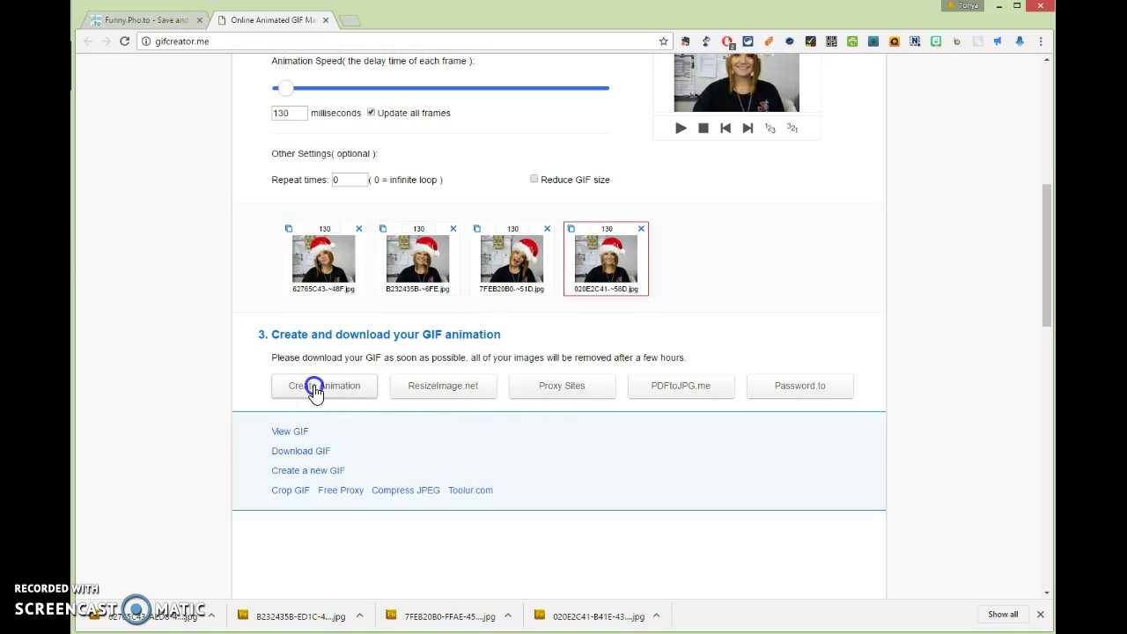
left_click(331, 394)
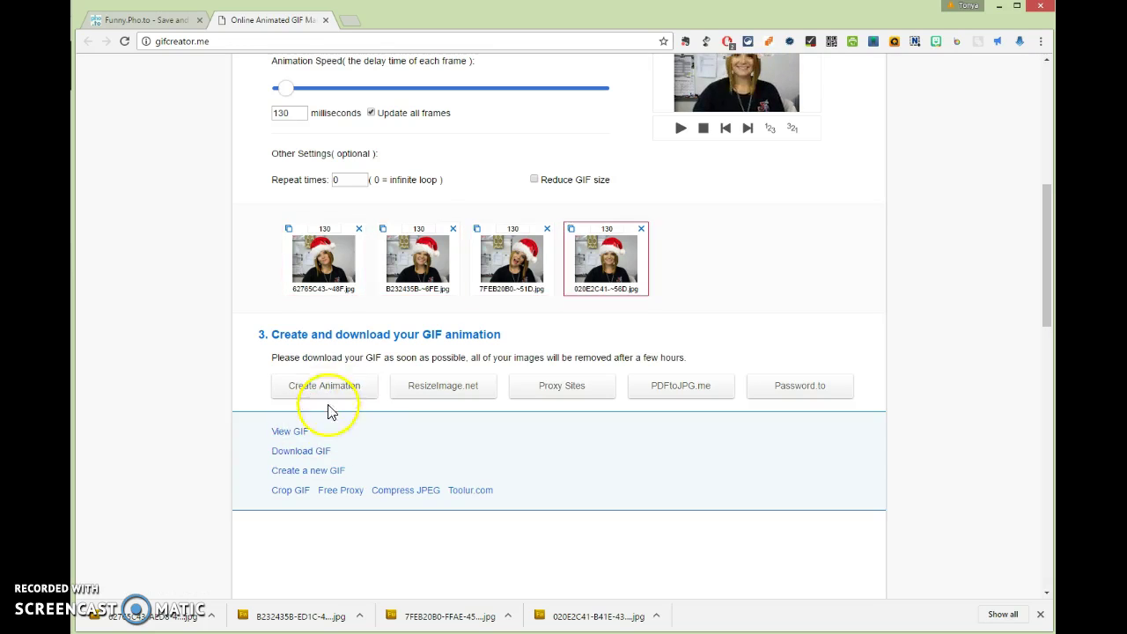
left_click(298, 454)
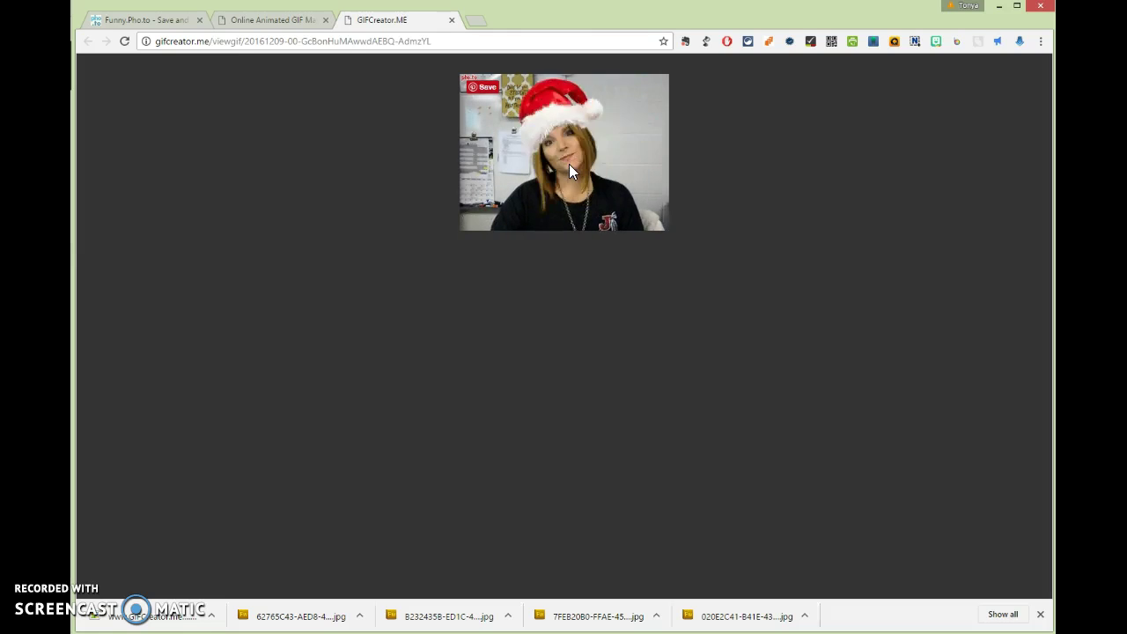
left_click(579, 157)
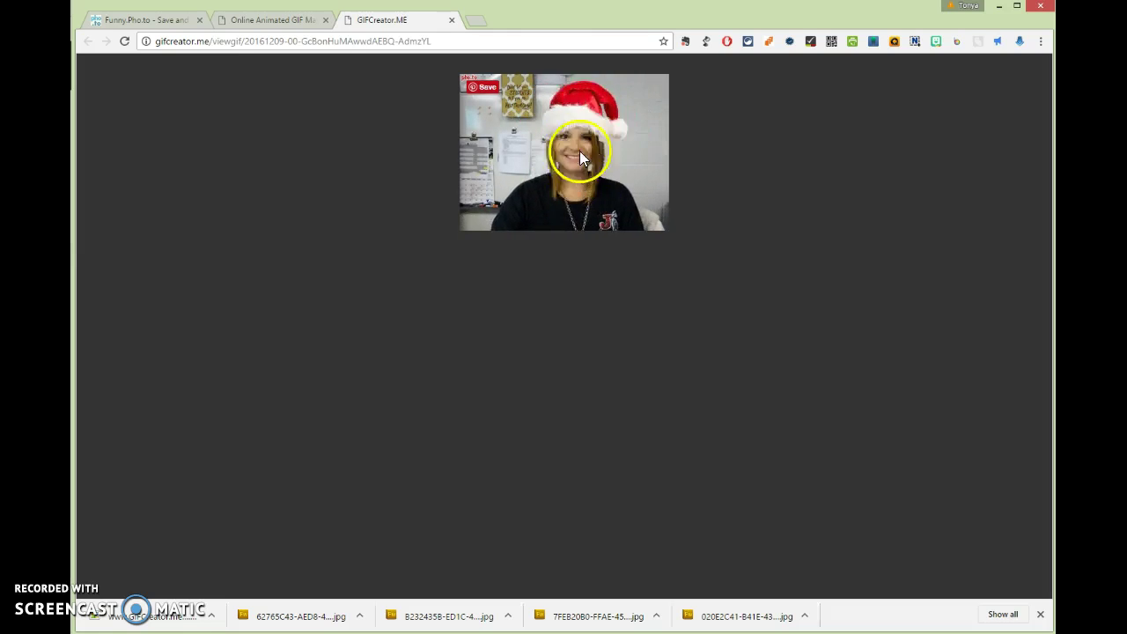
left_click(280, 22)
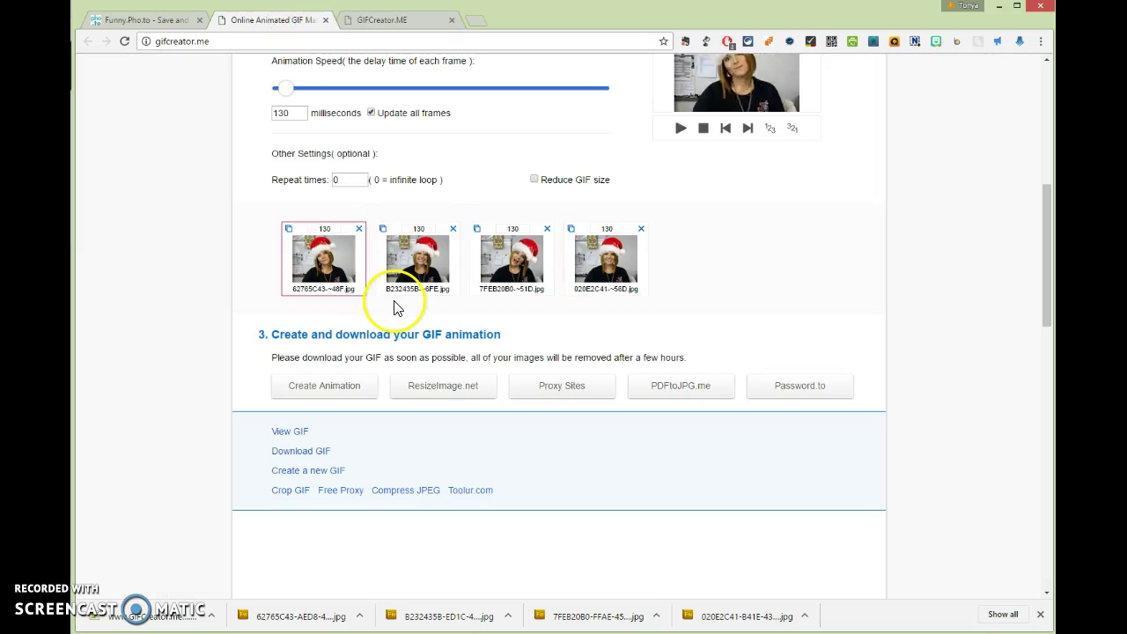
Show the downloaded GIF in its folder and rename it to tonya.gif.
left_click(211, 615)
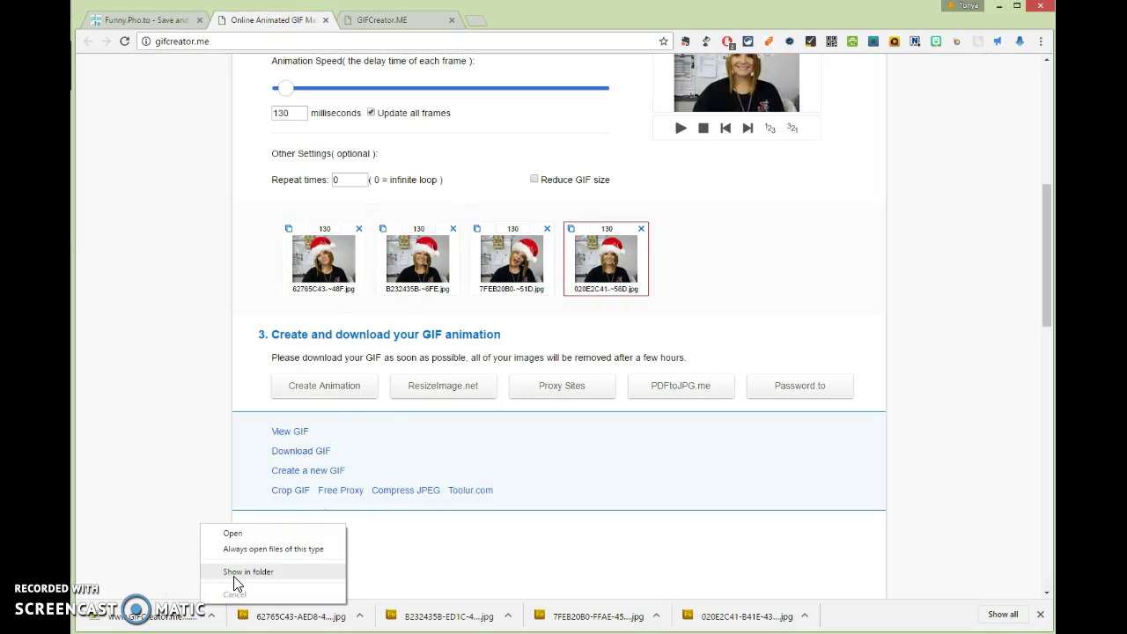
left_click(235, 579)
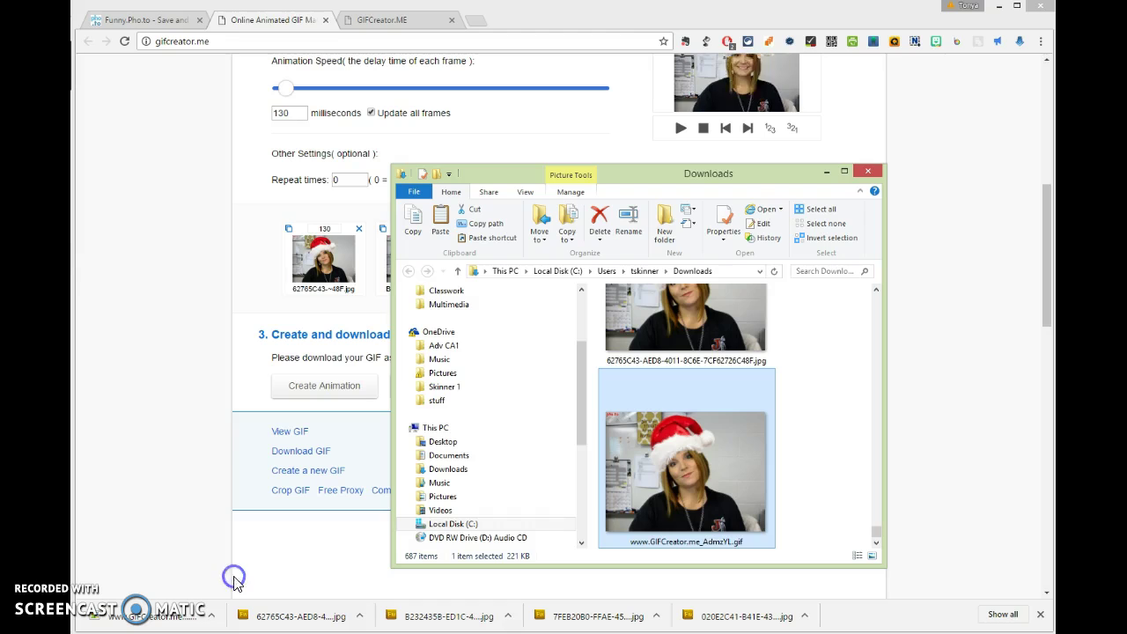
left_click(689, 543)
type("to")
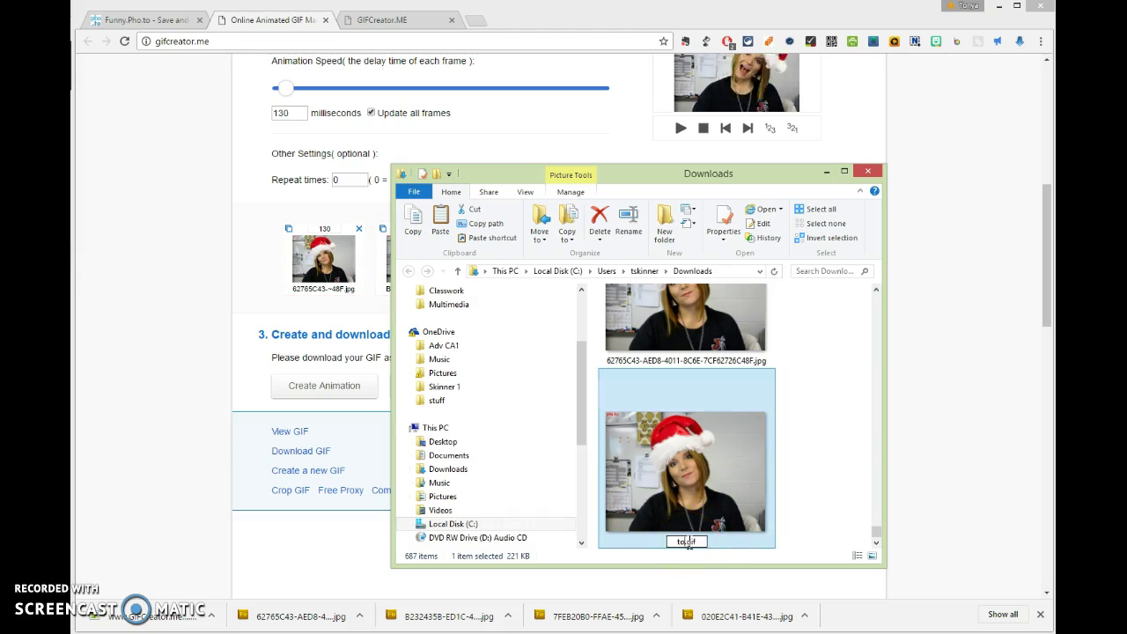
type("nya")
left_click(808, 549)
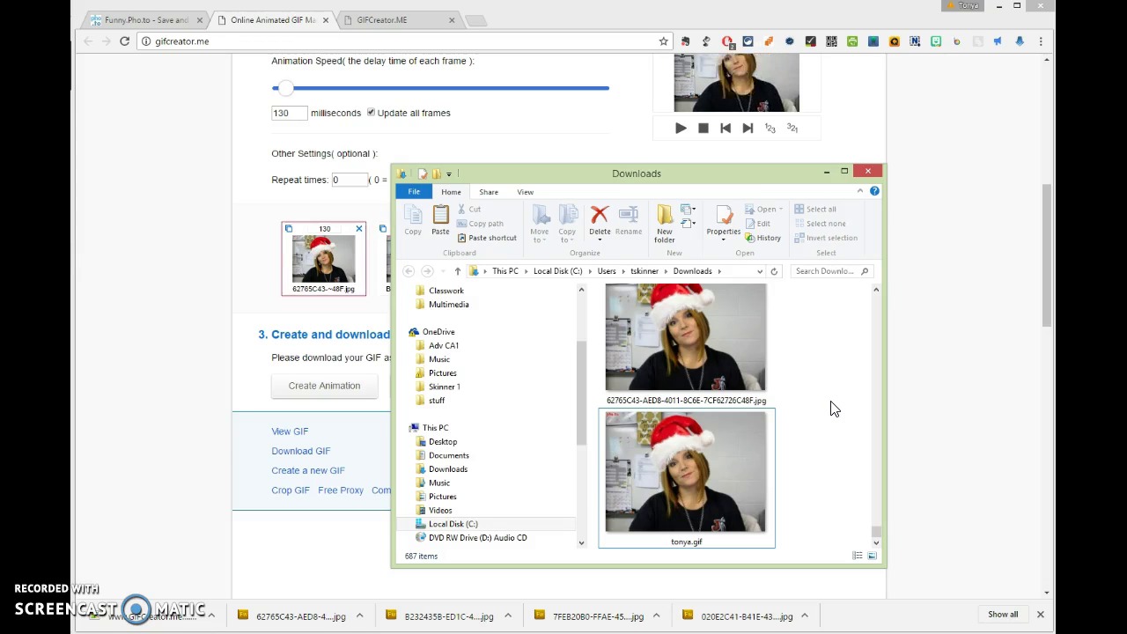
Switch to the Funny.Pho.to tab, then back to the Online Animated GIF Maker tab.
left_click(140, 21)
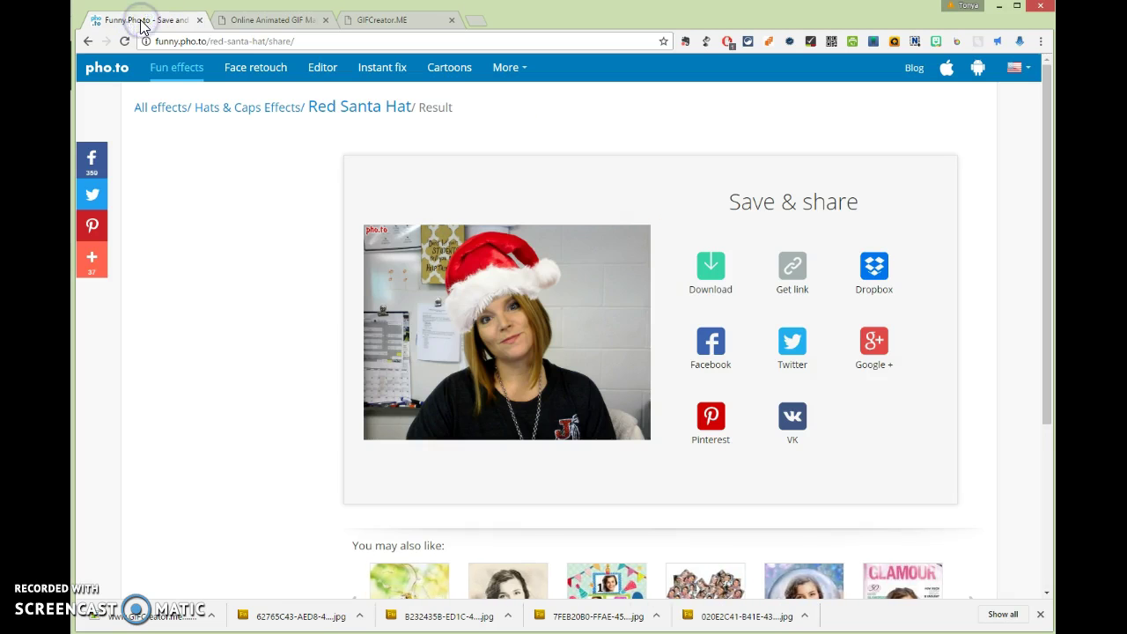
left_click(244, 21)
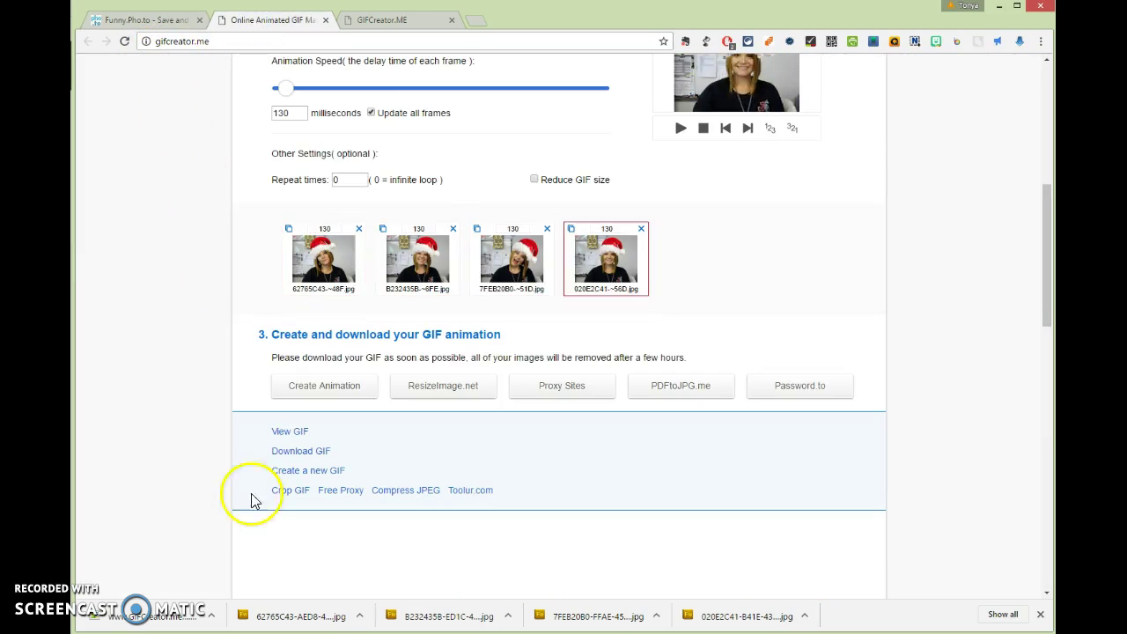